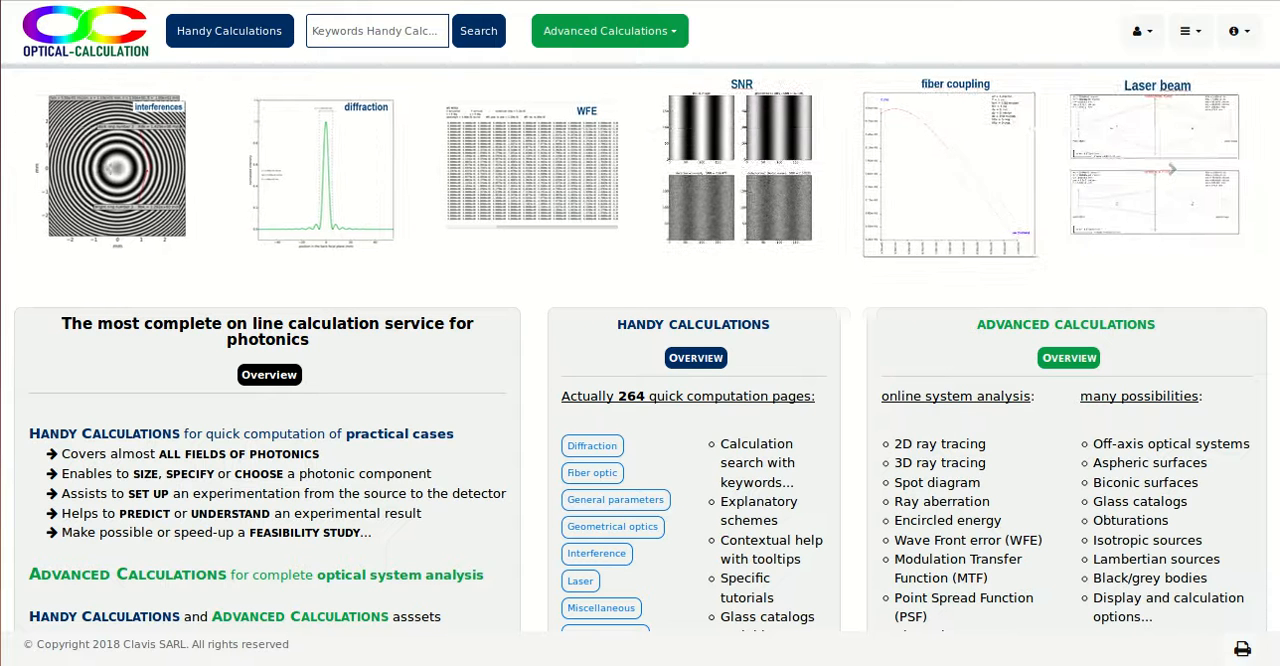
# - Open the geometrical optics Aberration calculation for ray shift versus angle of incidence in a plane parallel plate
pyautogui.click(223, 30)
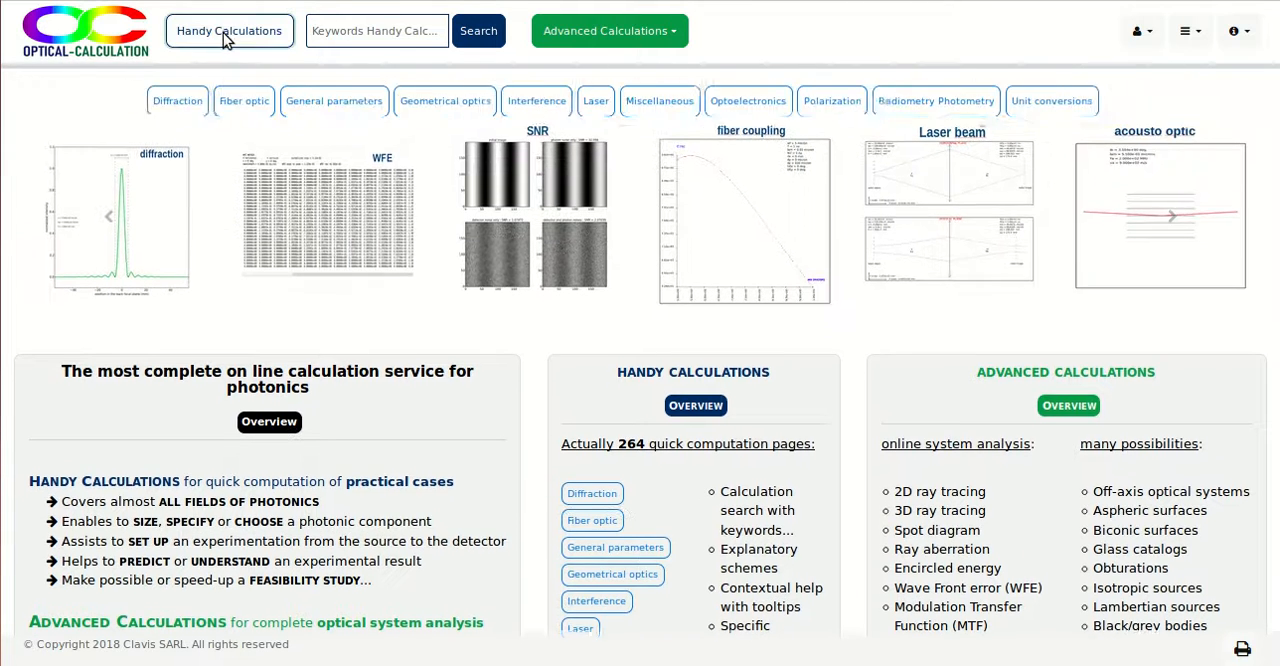
pyautogui.click(459, 107)
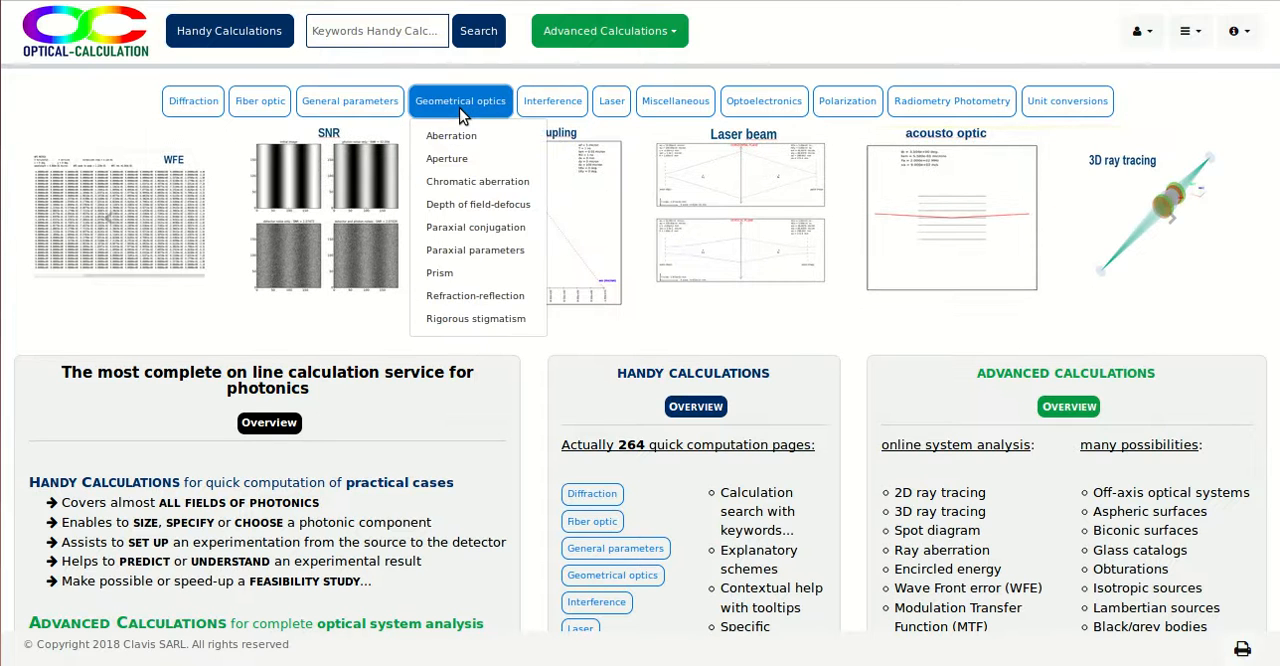
pyautogui.click(455, 135)
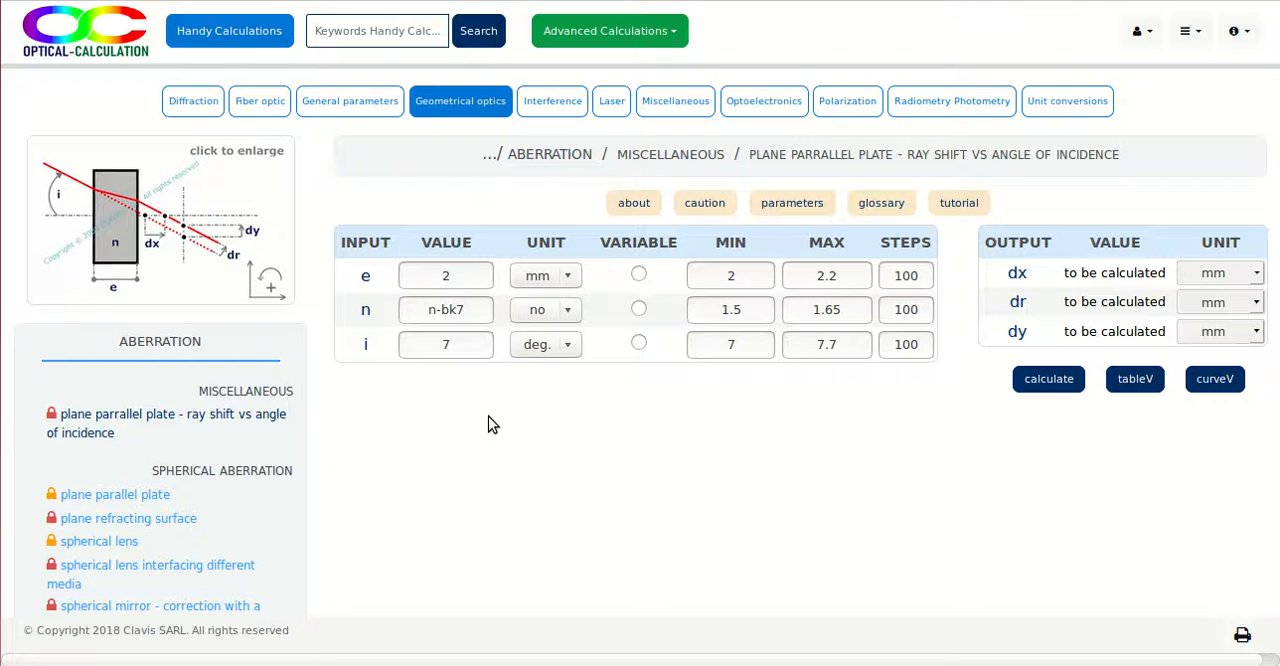
# - In the Schott optical glass catalog, choose glass K7 and calculate its refraction index and constringence
pyautogui.click(368, 107)
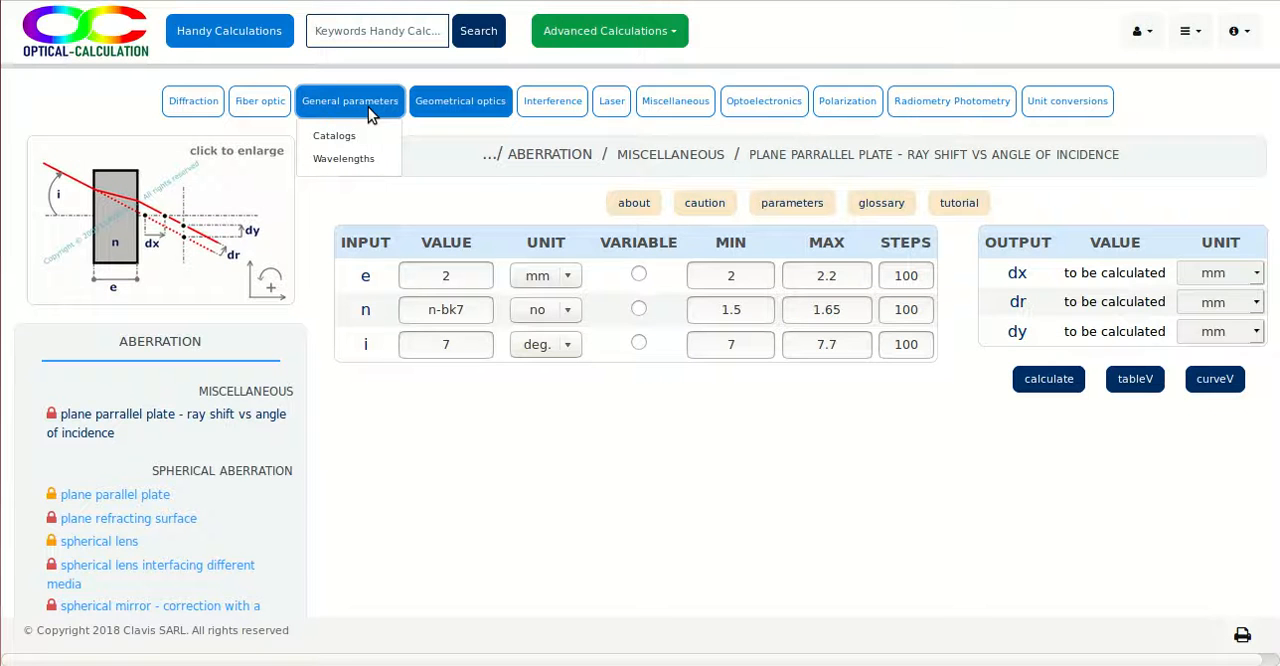
pyautogui.click(334, 136)
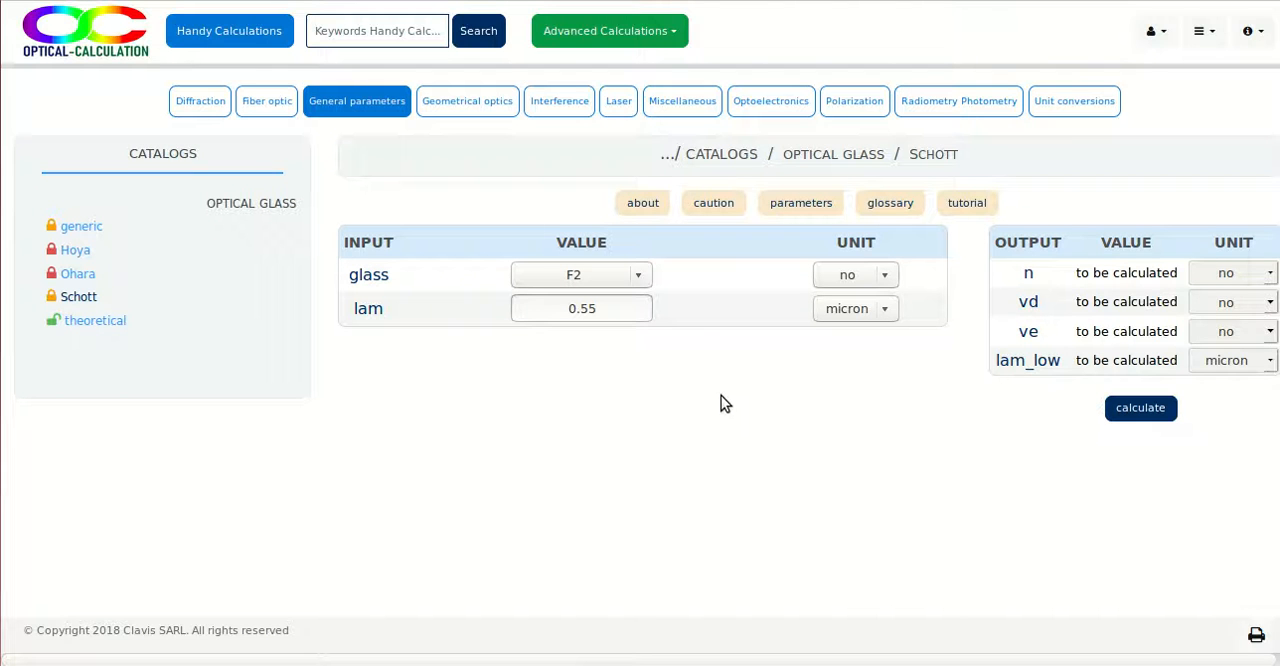
pyautogui.click(645, 275)
pyautogui.click(555, 419)
pyautogui.click(1145, 411)
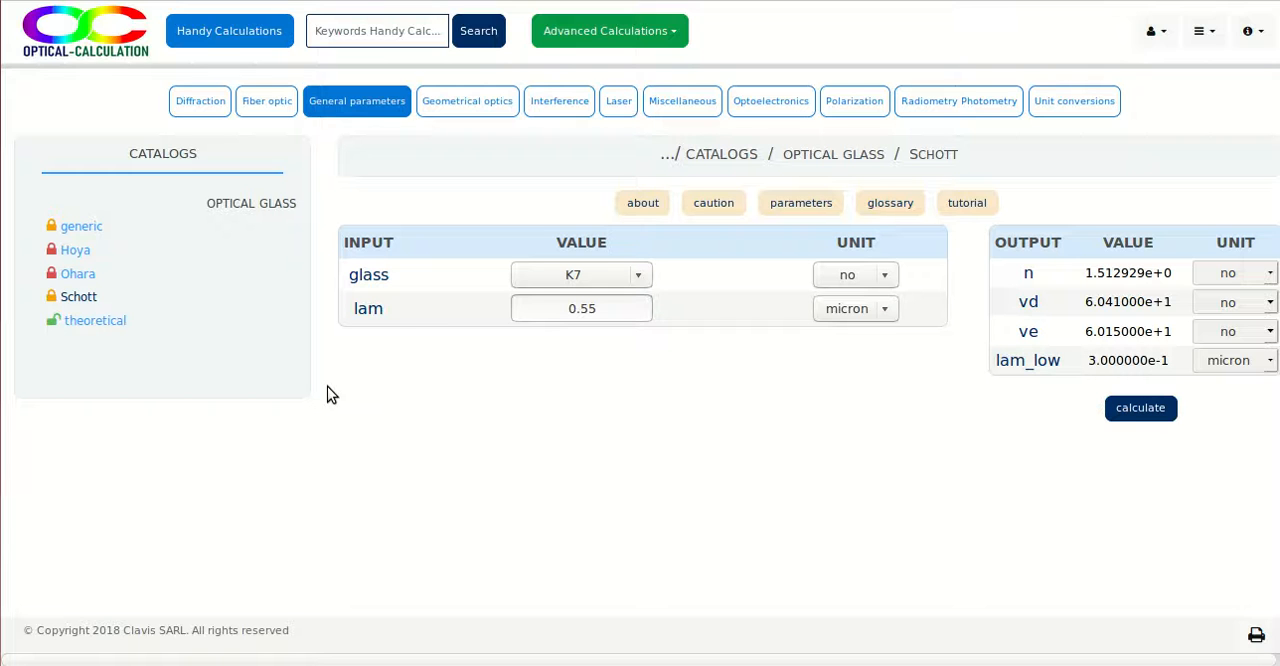
# - In the two waves interference calculation for angular size of equal inclination rings, set n to n-bk7 and compute the ring angles
pyautogui.click(568, 102)
pyautogui.click(588, 203)
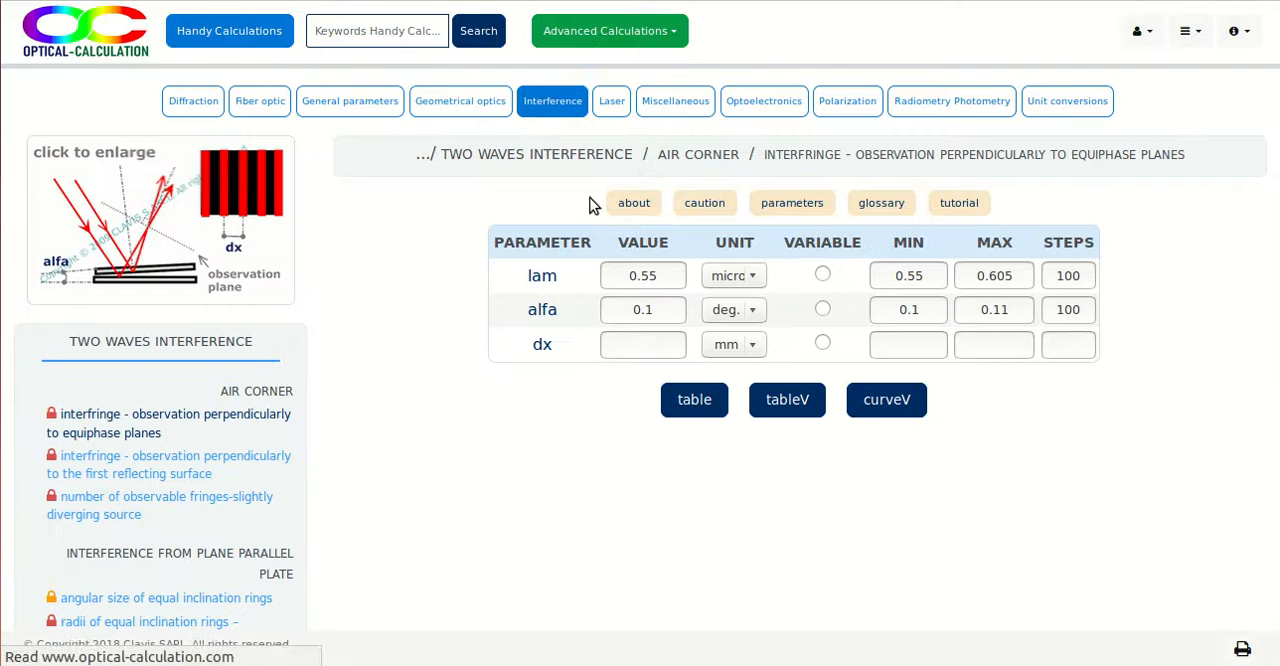
pyautogui.click(230, 598)
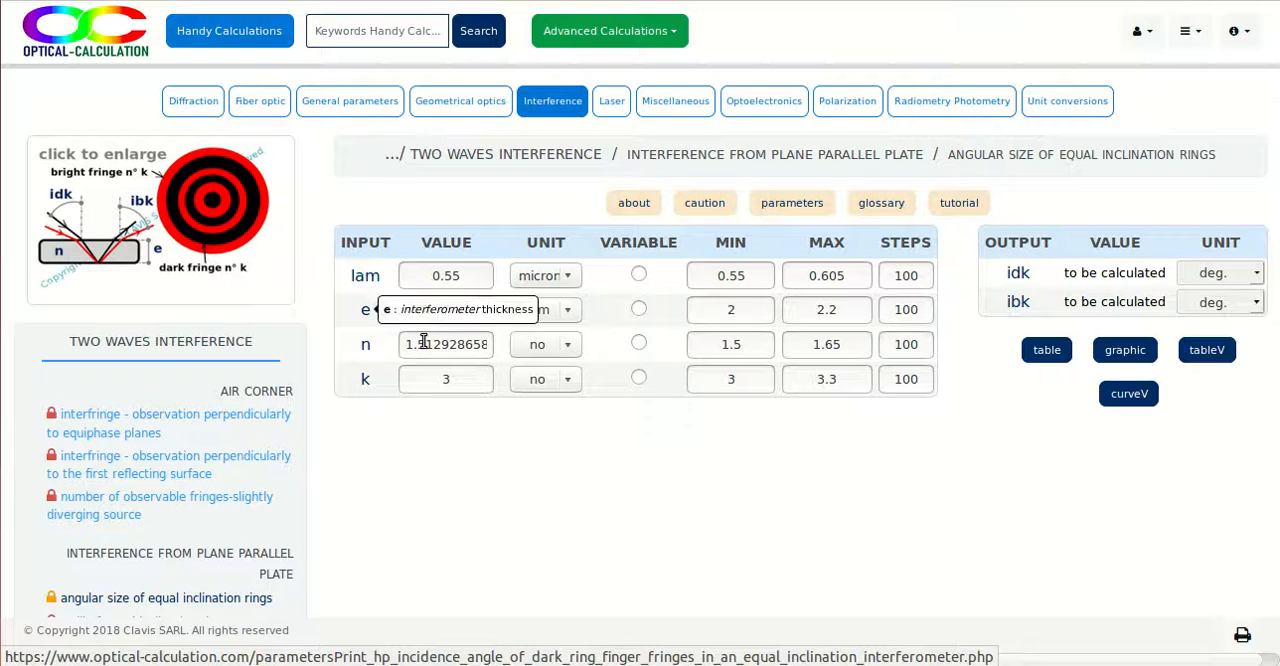
pyautogui.moveTo(405, 344); pyautogui.dragTo(596, 360)
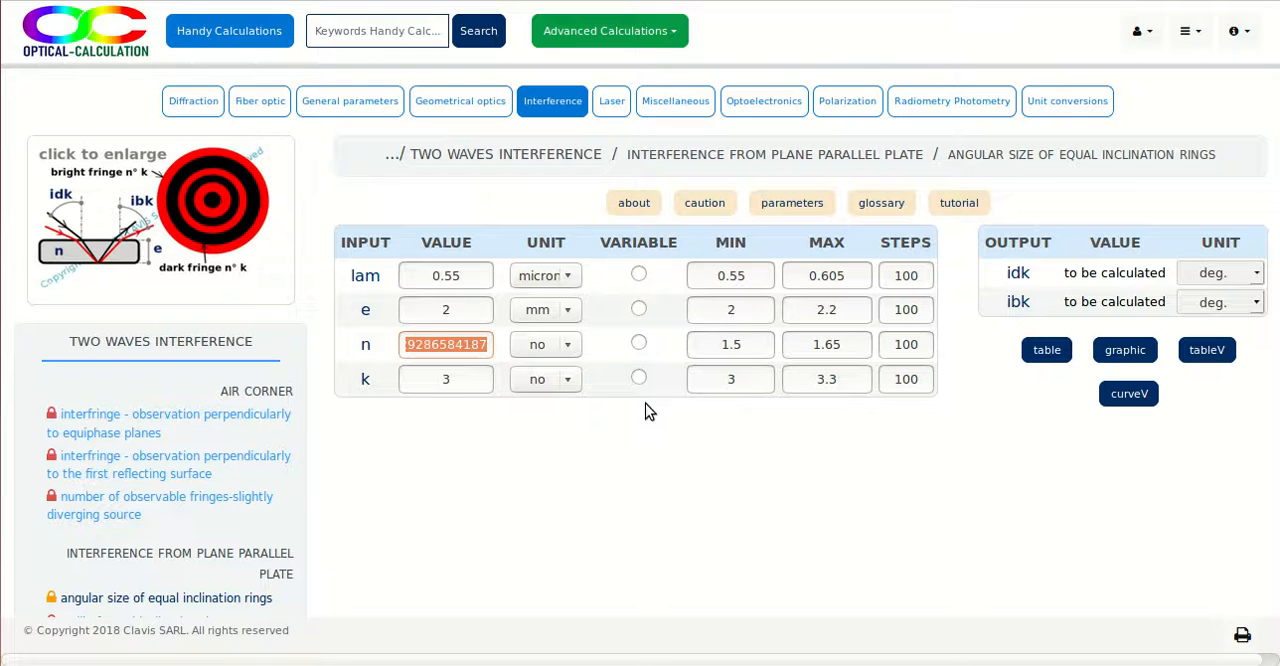
pyautogui.press('BackSpace')
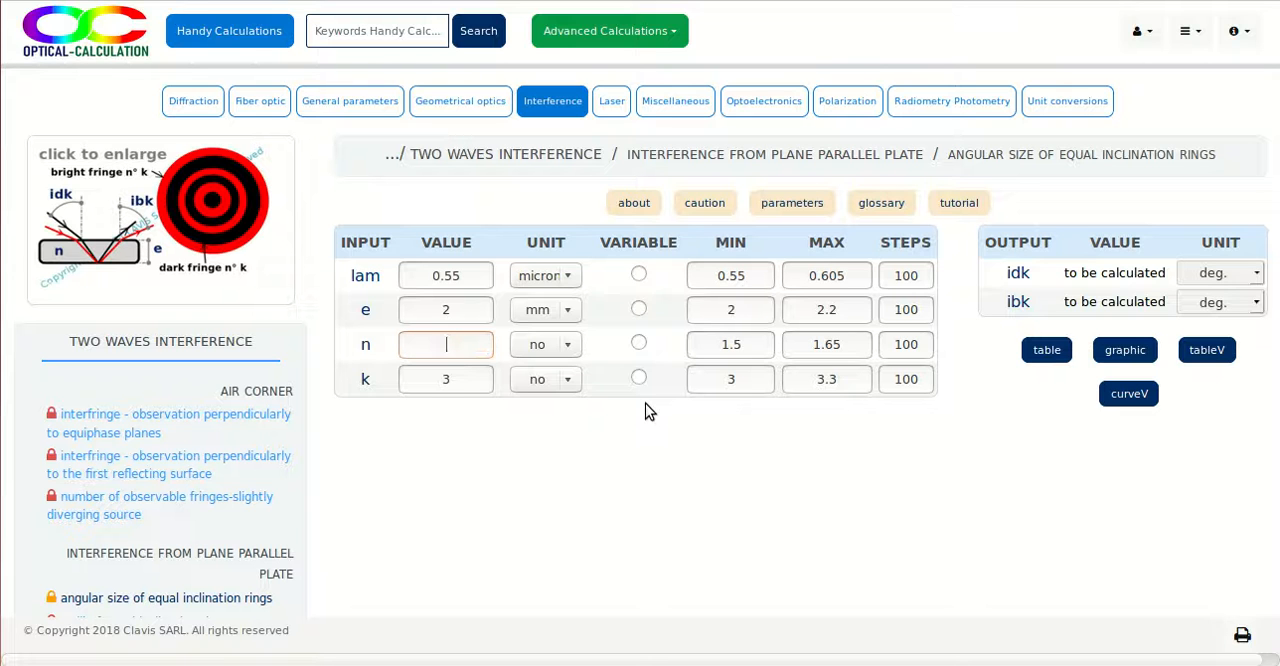
pyautogui.write('n')
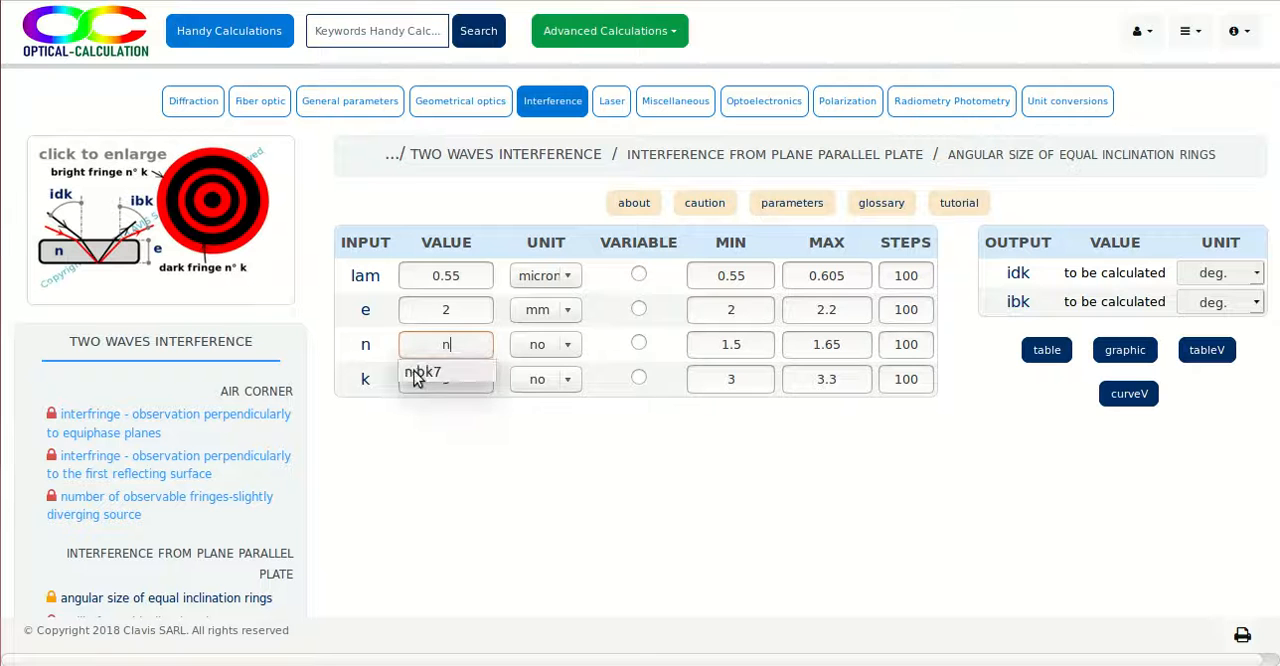
pyautogui.click(490, 385)
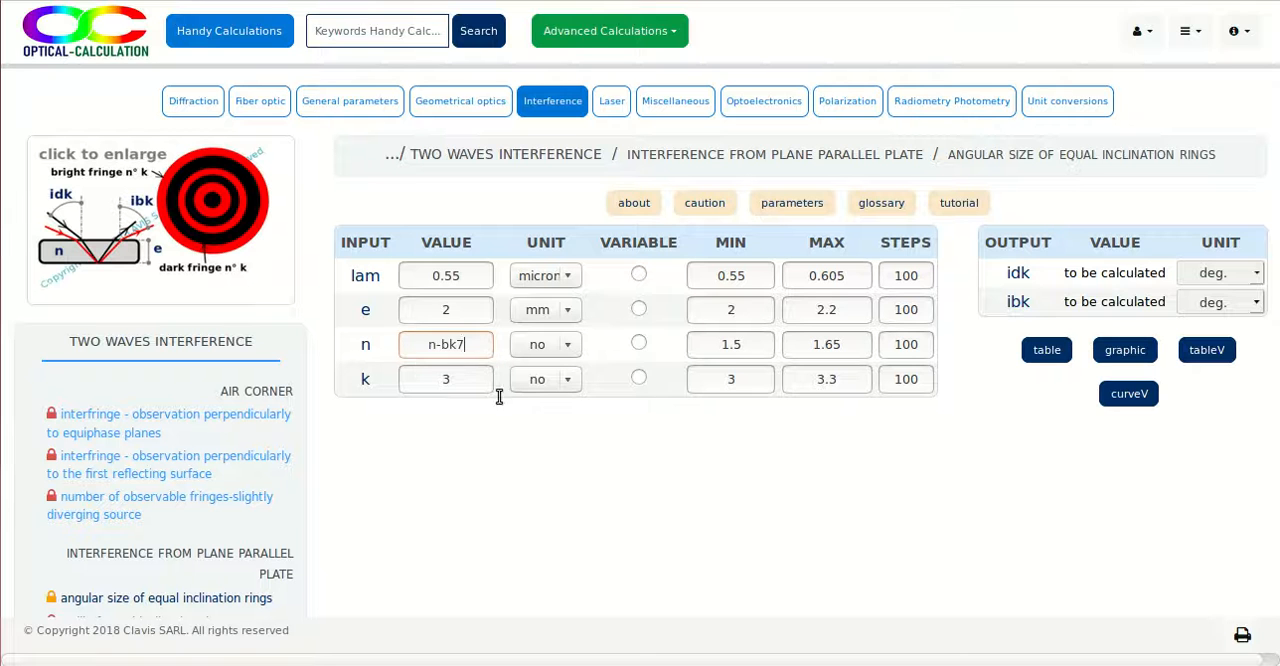
pyautogui.click(1045, 352)
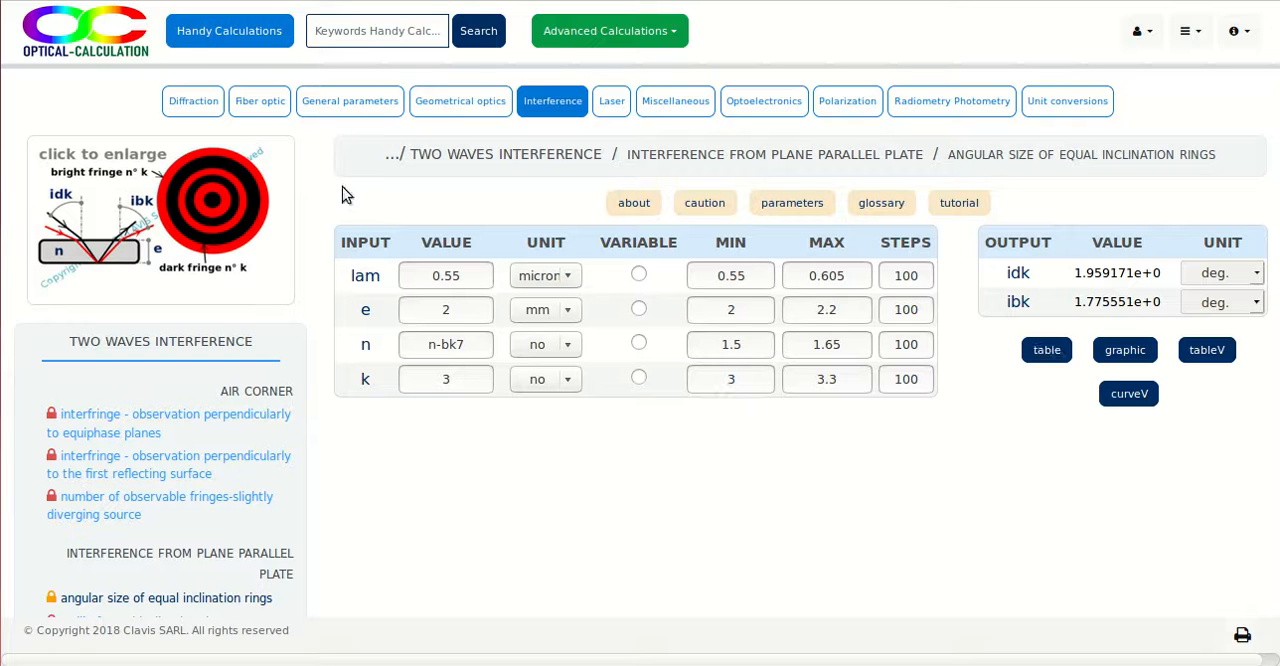
# - Return to the plane parallel plate ray shift calculation under Aberration and calculate the shifts
pyautogui.click(460, 101)
pyautogui.click(437, 136)
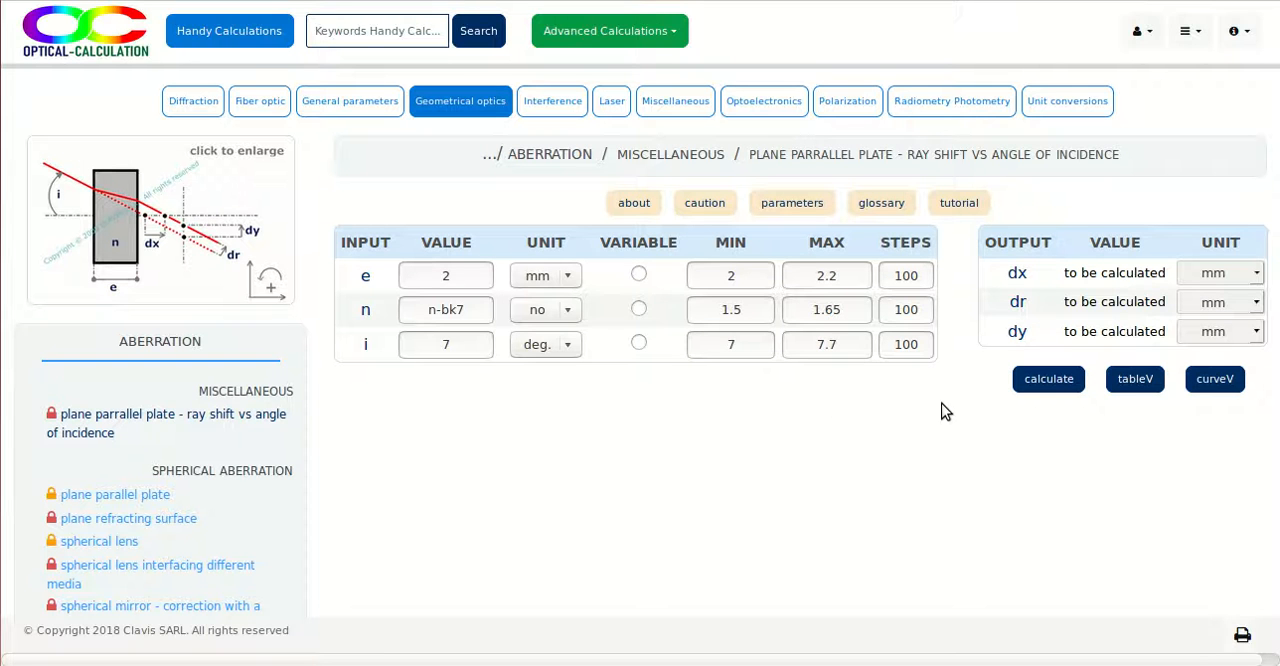
pyautogui.click(1041, 388)
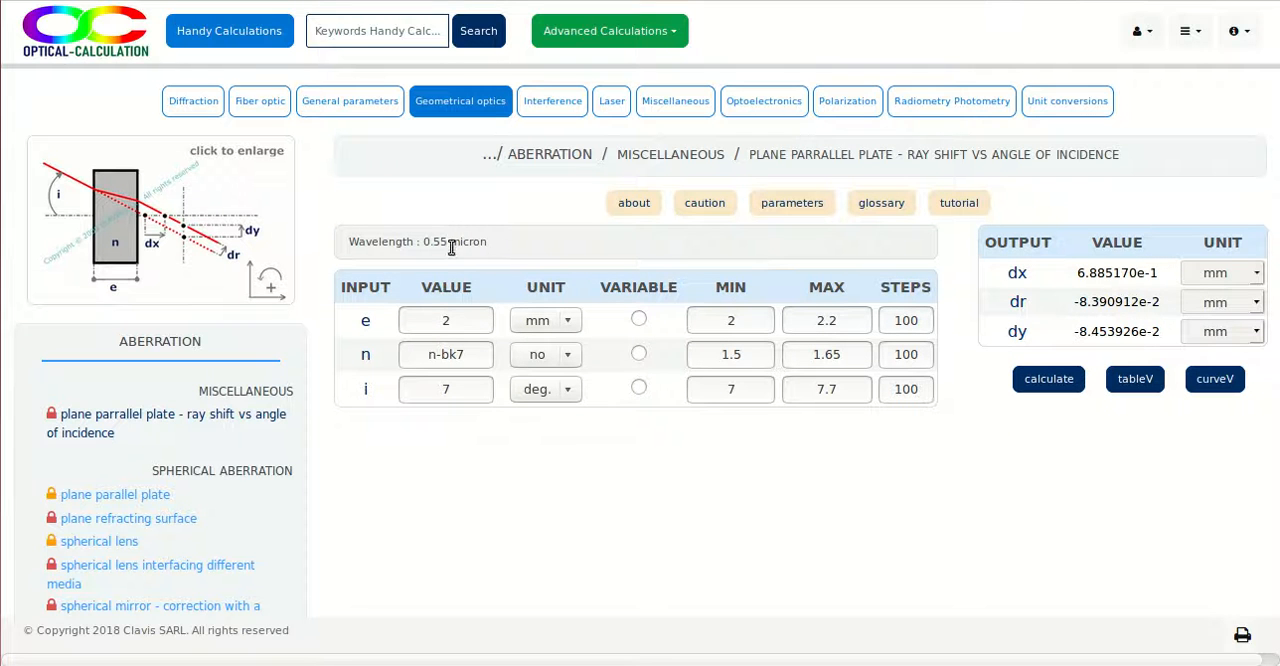
# - Set the default wavelength lam to 0.58 micron in the general Wavelengths parameters and save it
pyautogui.click(360, 108)
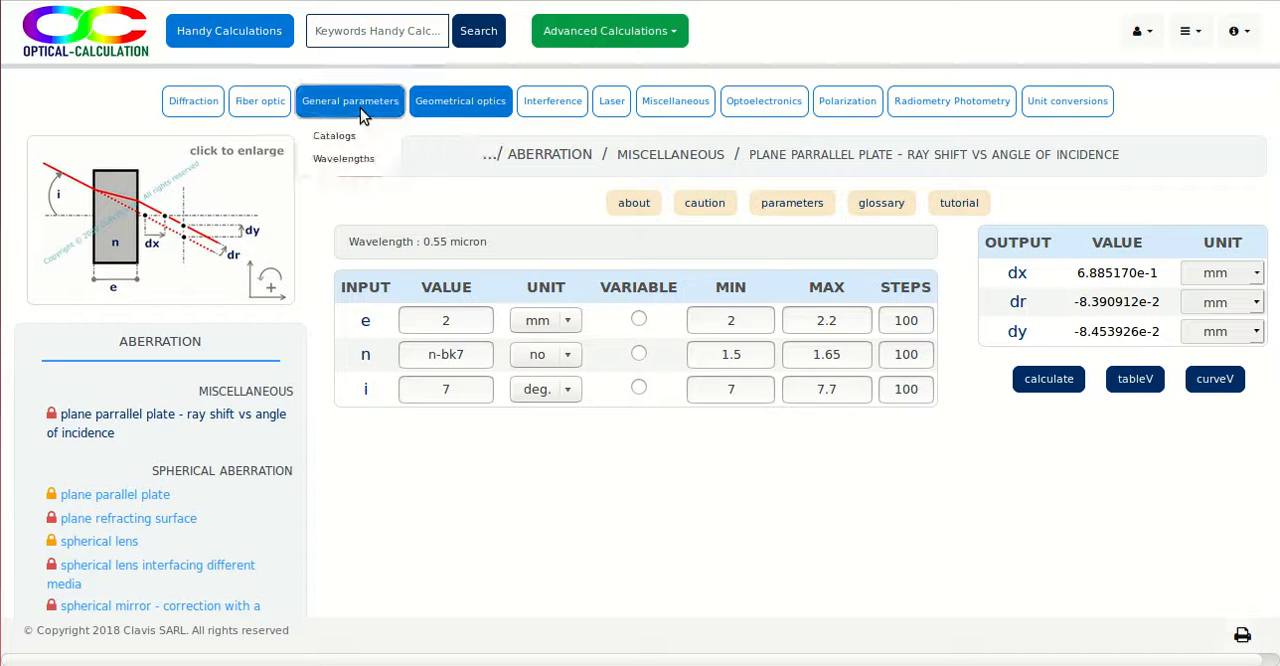
pyautogui.click(343, 158)
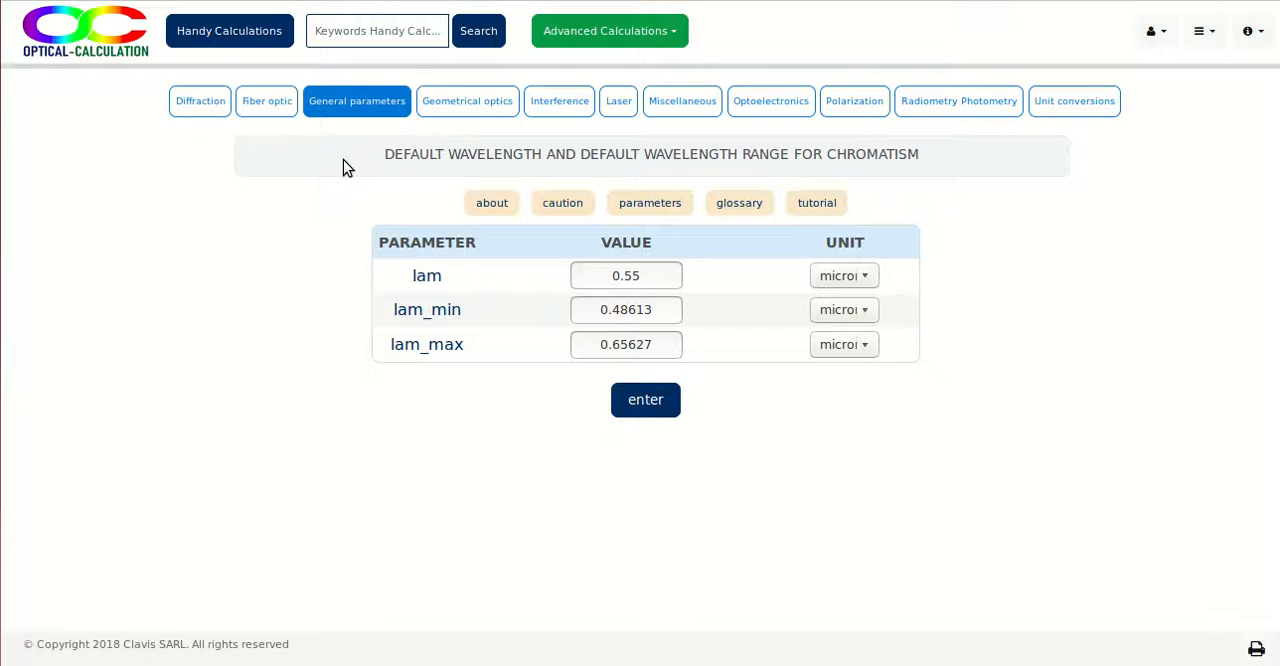
pyautogui.click(645, 276)
pyautogui.press('BackSpace')
pyautogui.write('58')
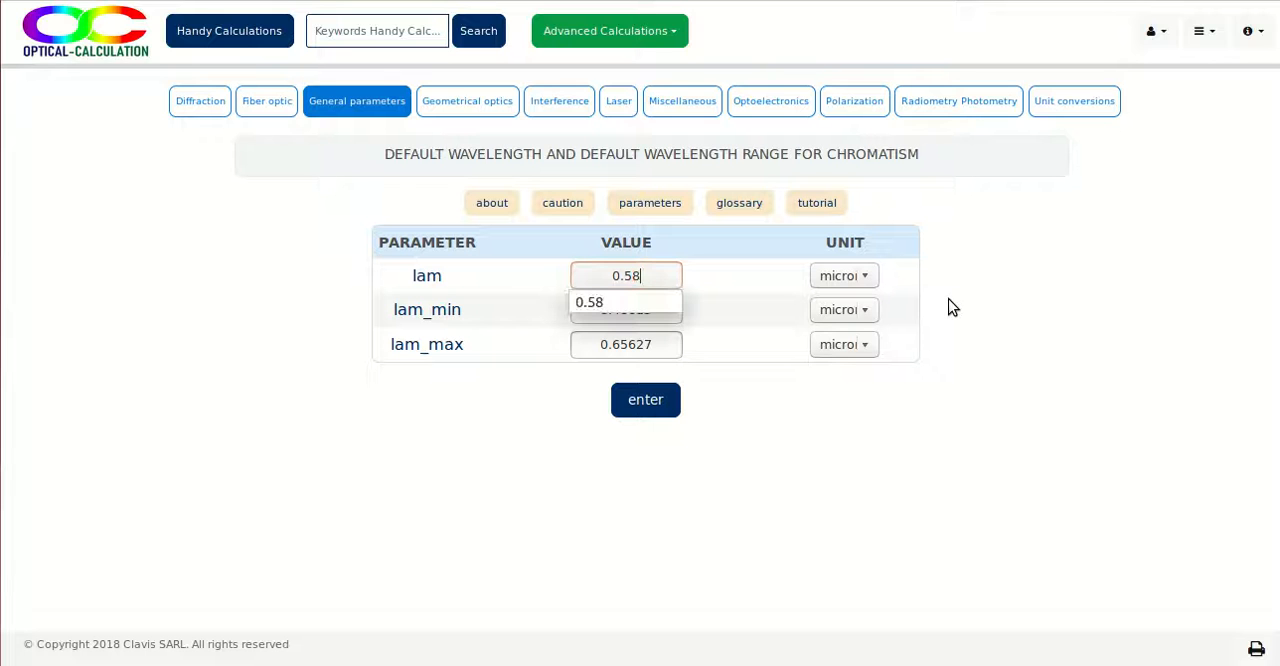
pyautogui.click(660, 404)
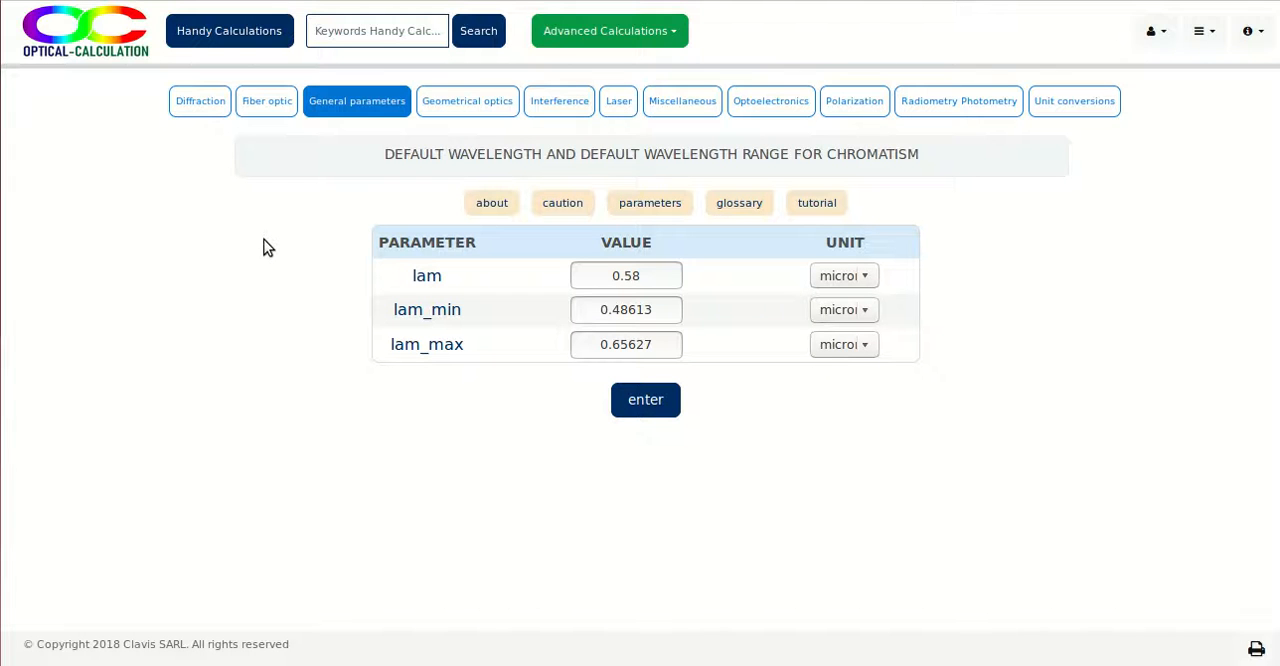
# - In the angular size of equal inclination rings calculation, set lam to 0.6 micron and recompute the ring angles
pyautogui.click(553, 103)
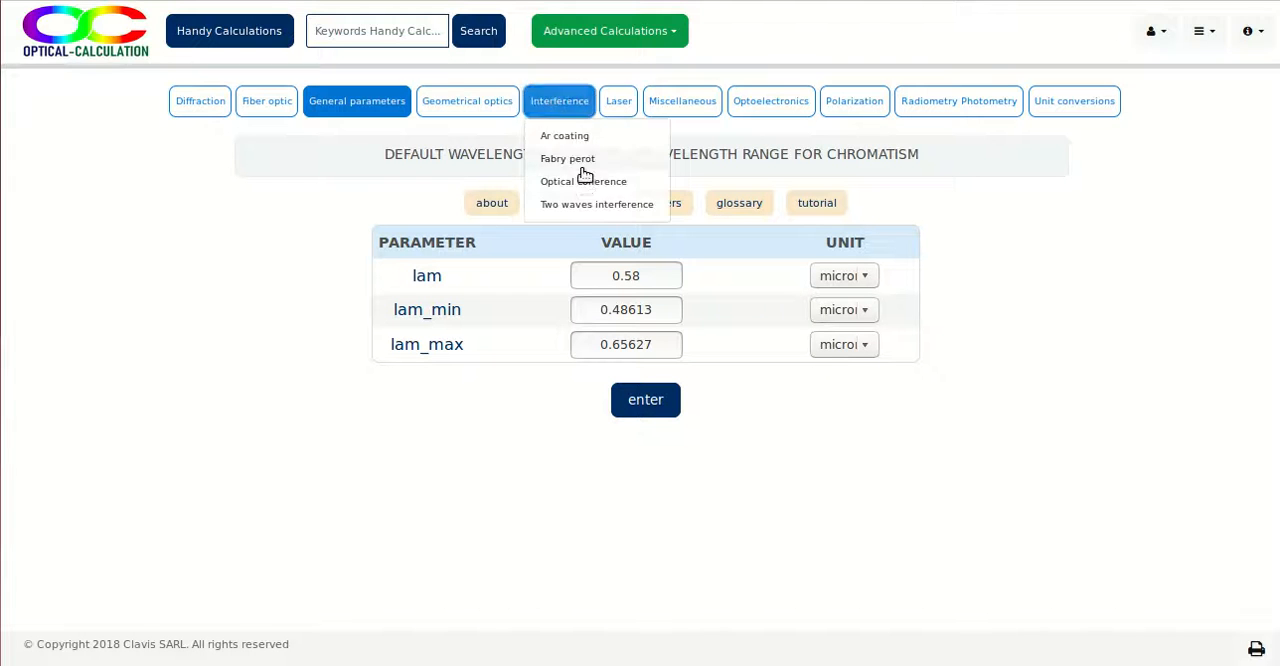
pyautogui.click(579, 205)
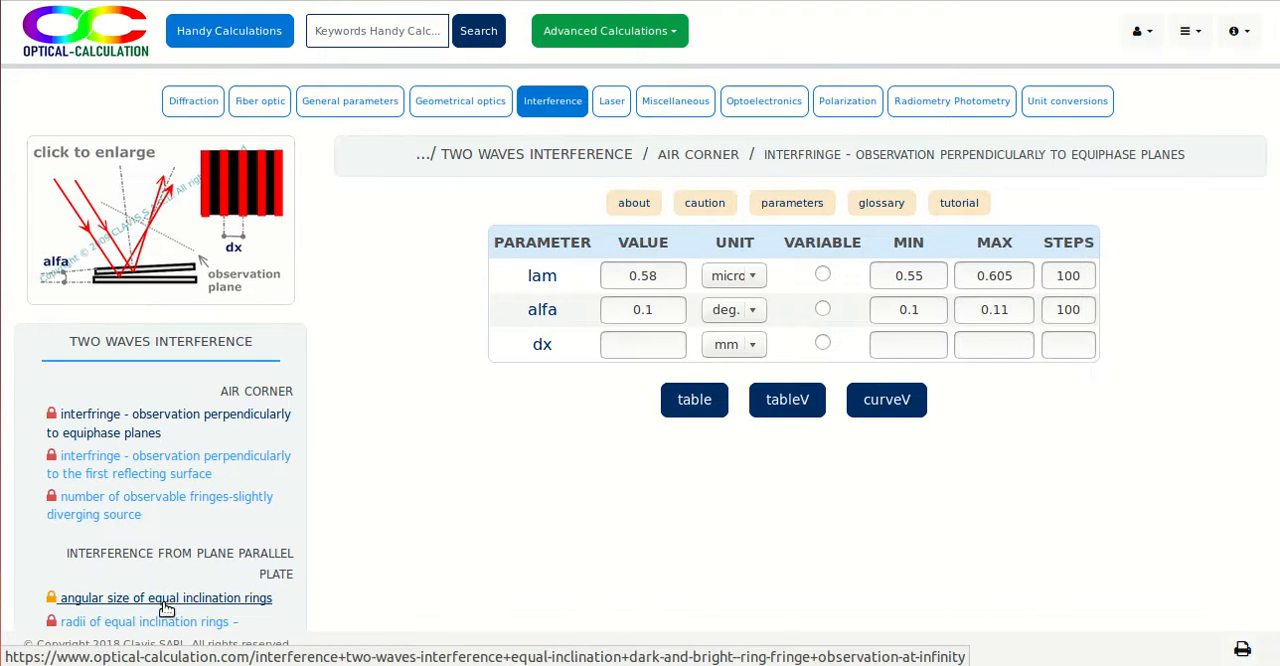
pyautogui.click(205, 598)
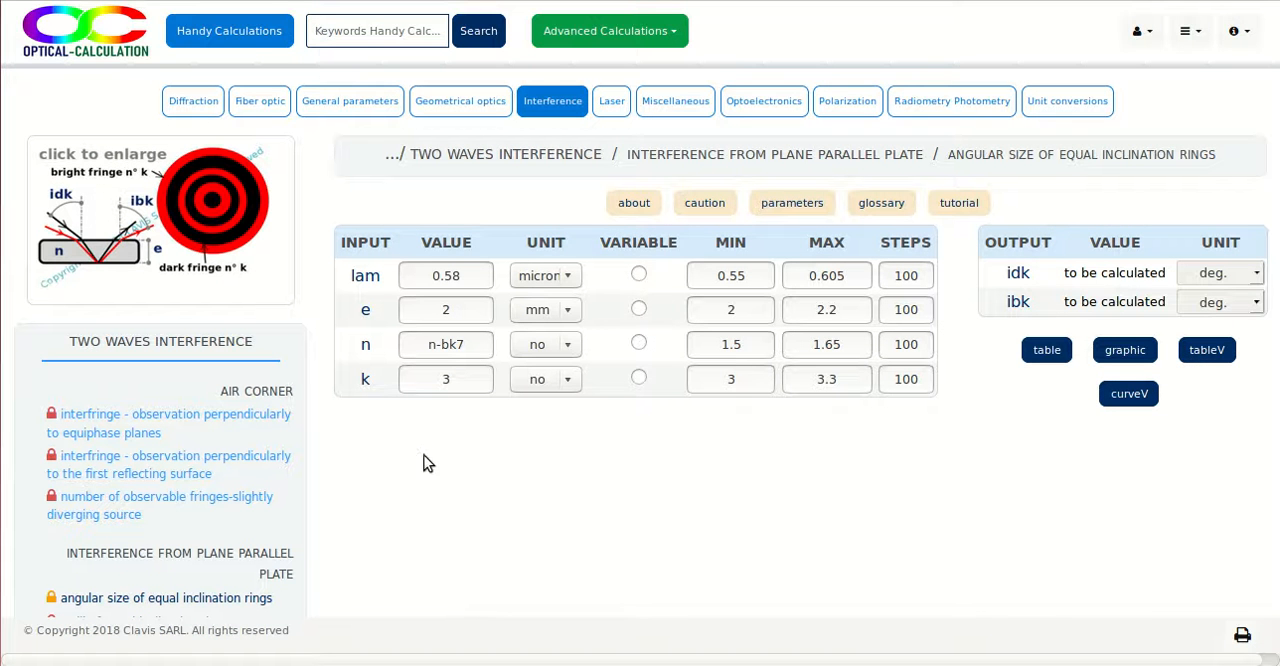
pyautogui.moveTo(472, 276); pyautogui.dragTo(451, 272)
pyautogui.write('6')
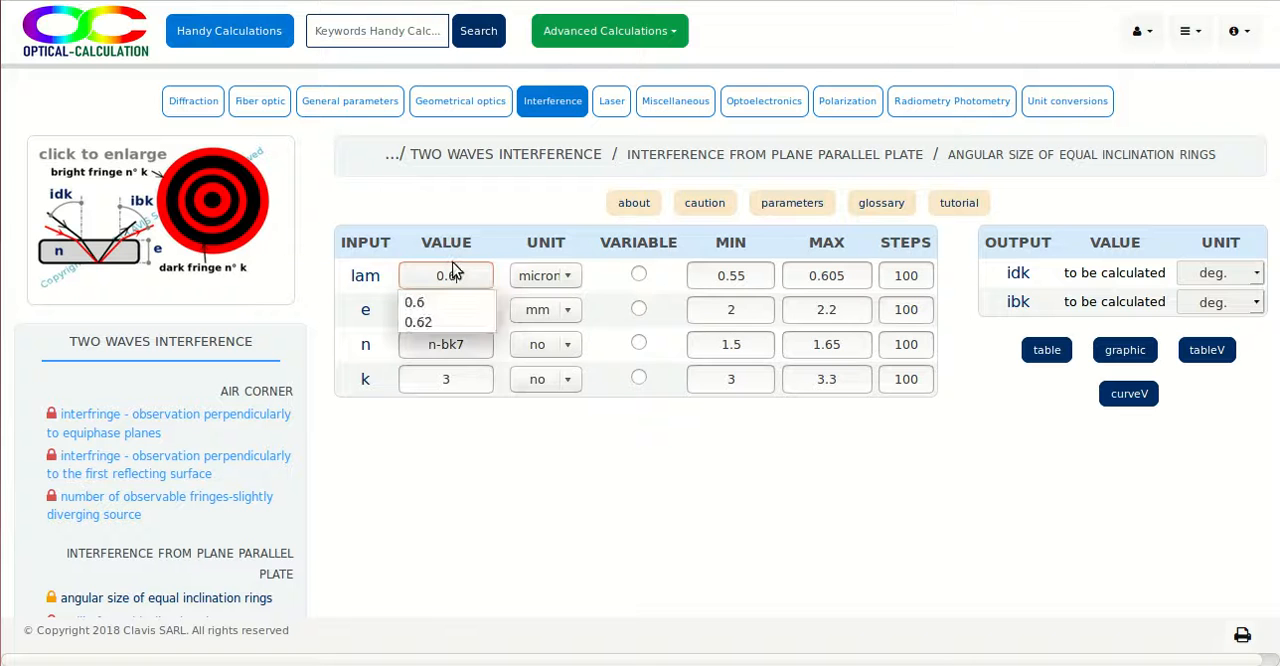
pyautogui.click(1042, 355)
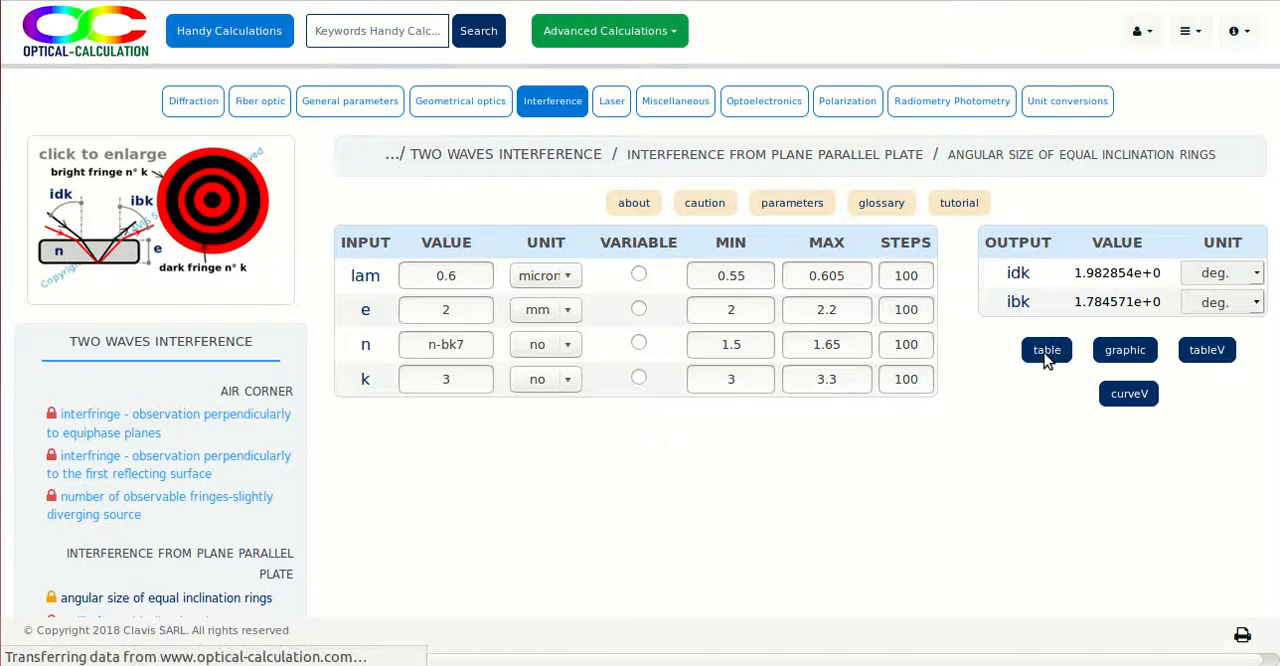
# - Open the default wavelength parameters and read the descriptions of lam_min and lam_max
pyautogui.click(347, 106)
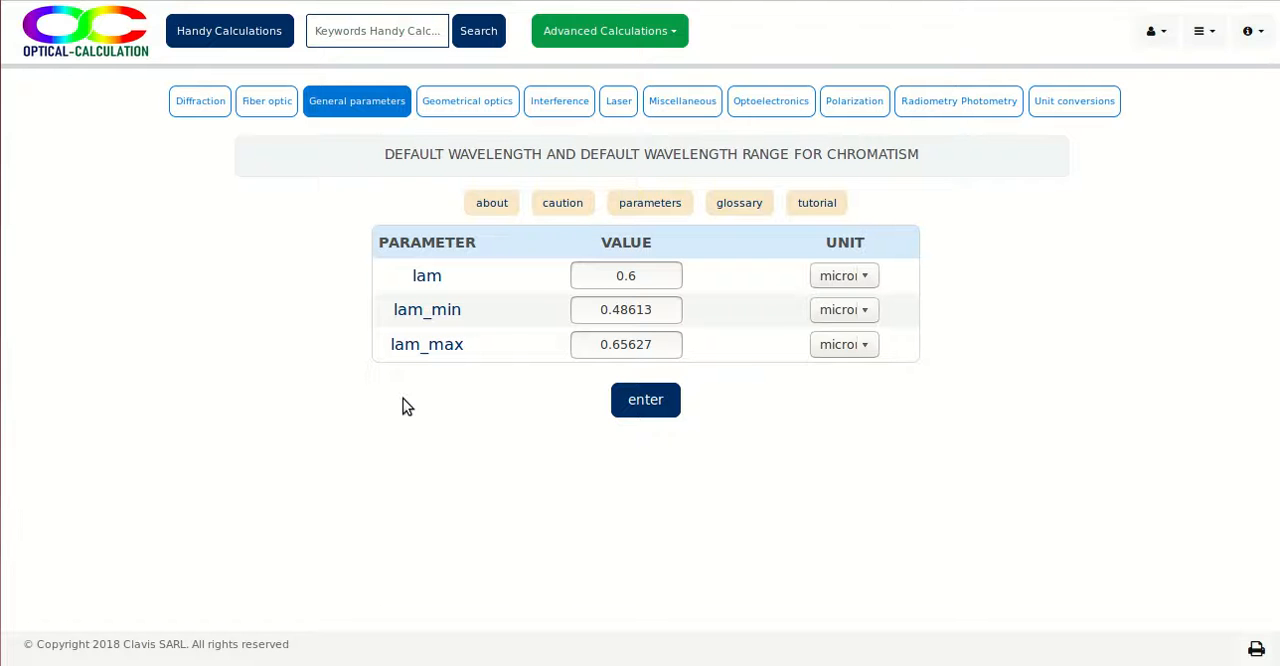
pyautogui.moveTo(421, 318)
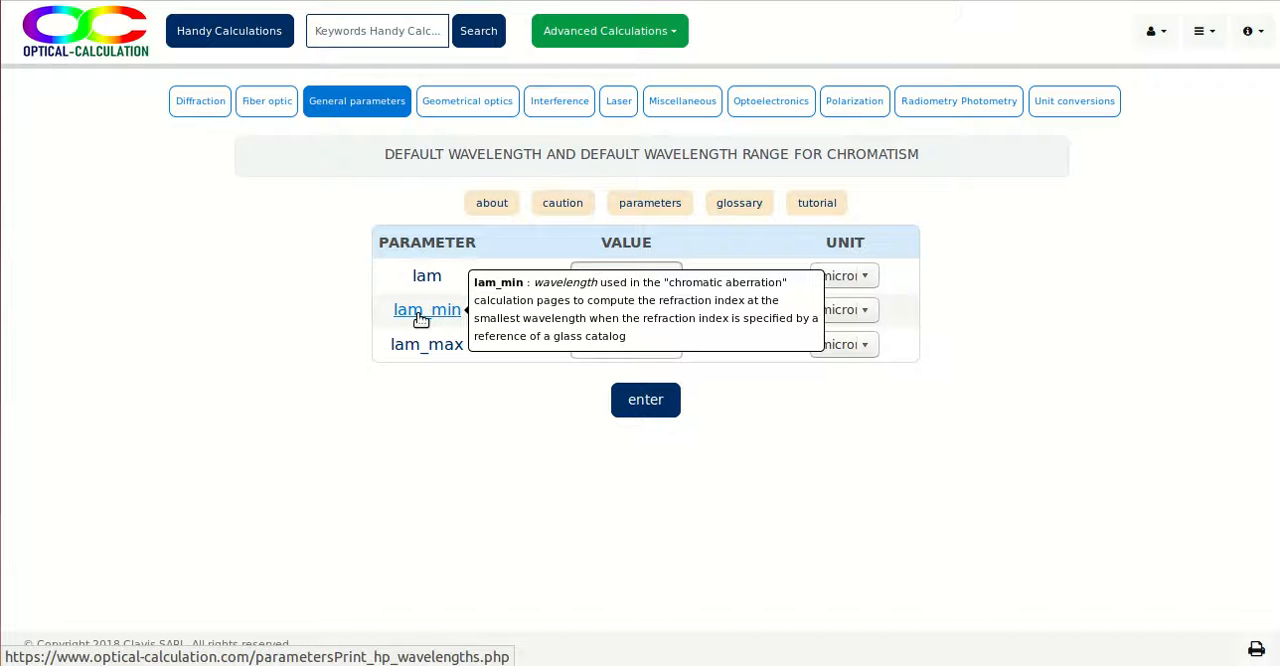
pyautogui.moveTo(423, 354)
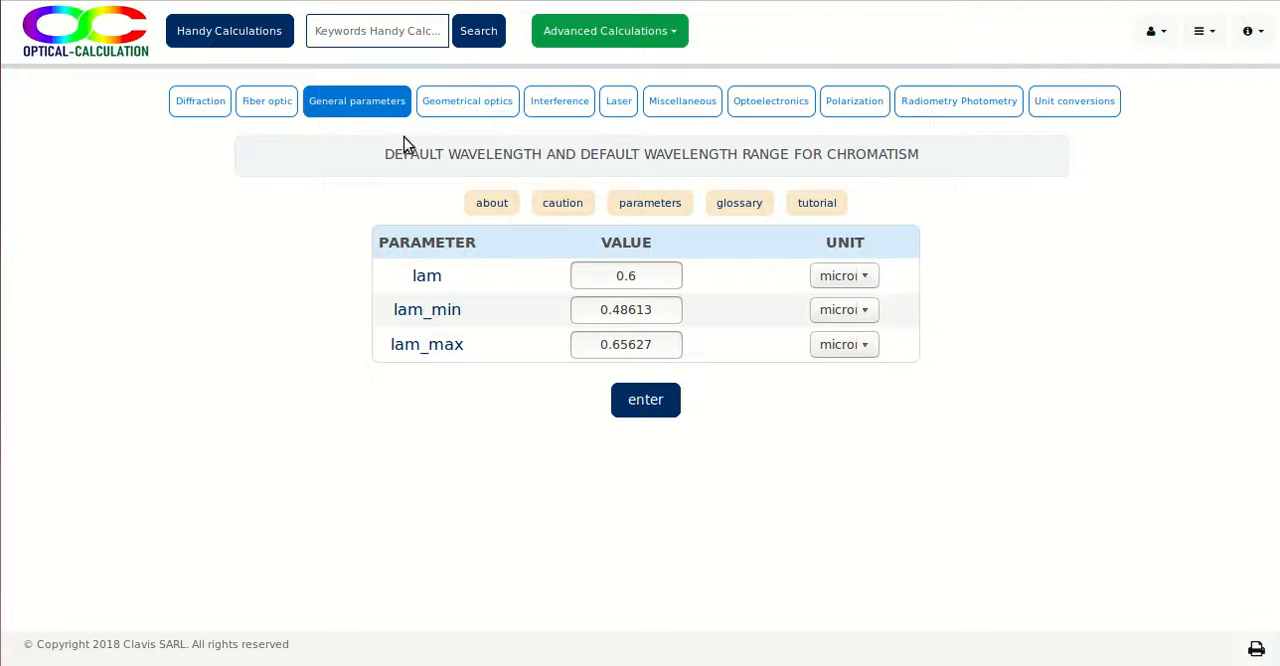
# - Open the chromatic aberration calculation for a real lens with object at finite distance, check the nl and ns descriptions, and compute the results
pyautogui.moveTo(464, 101)
pyautogui.click(465, 183)
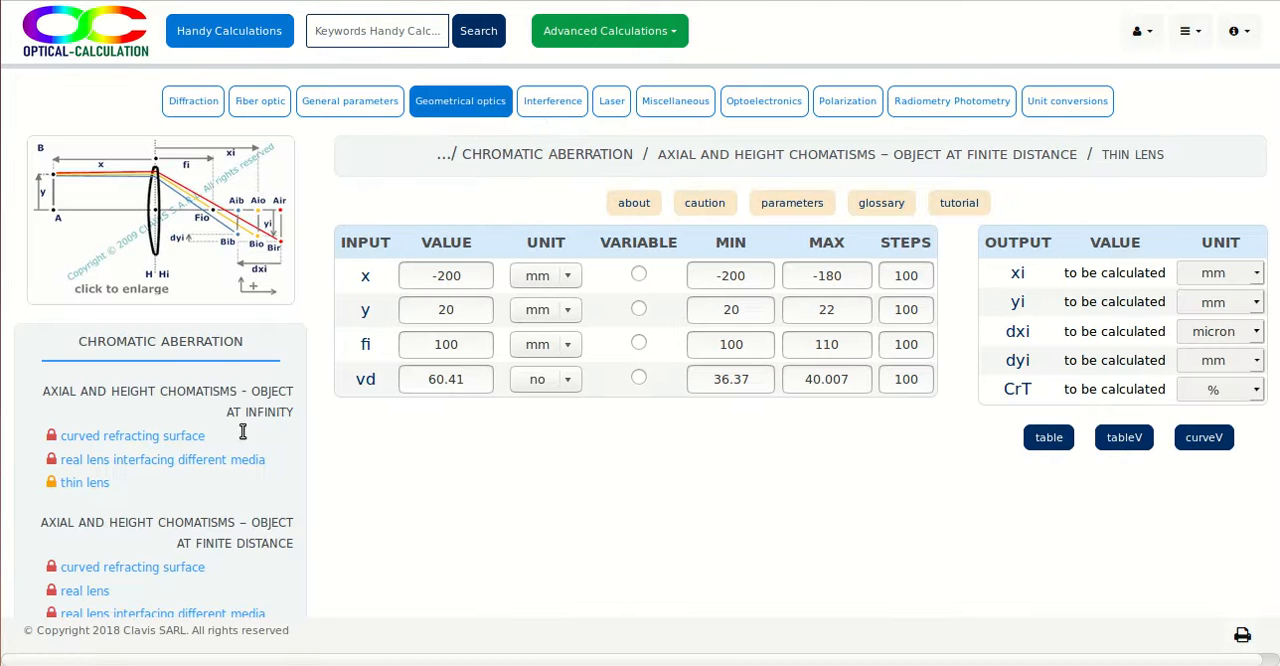
pyautogui.click(97, 596)
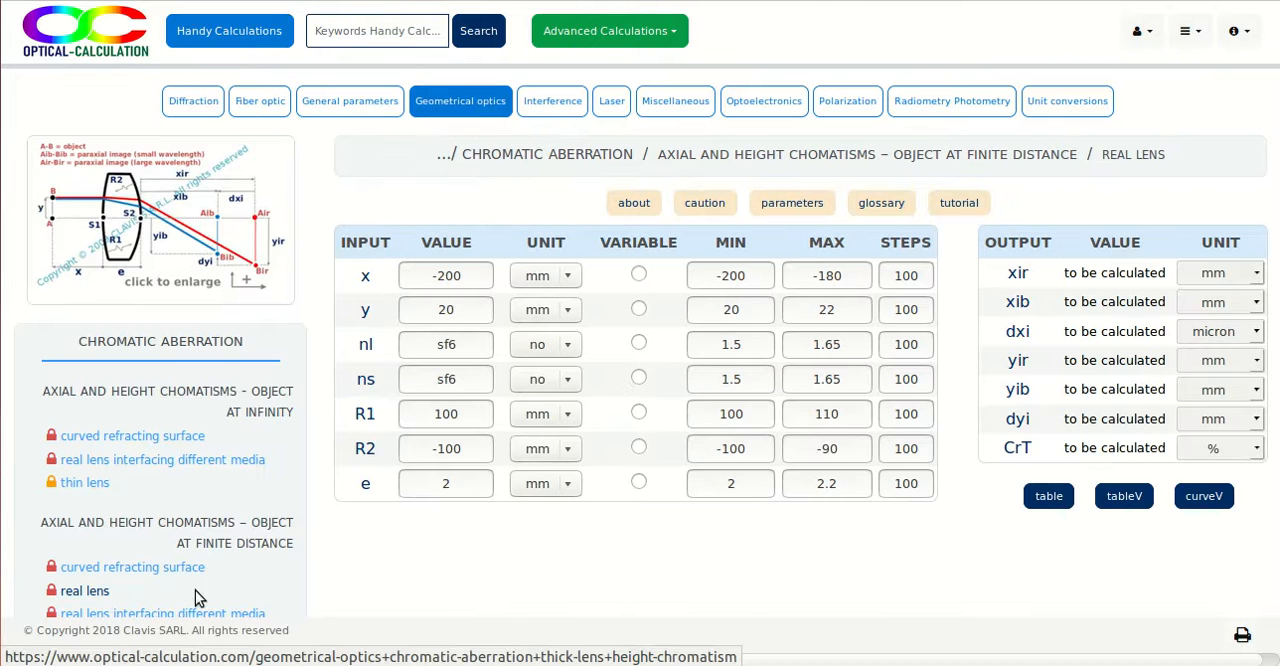
pyautogui.moveTo(363, 346)
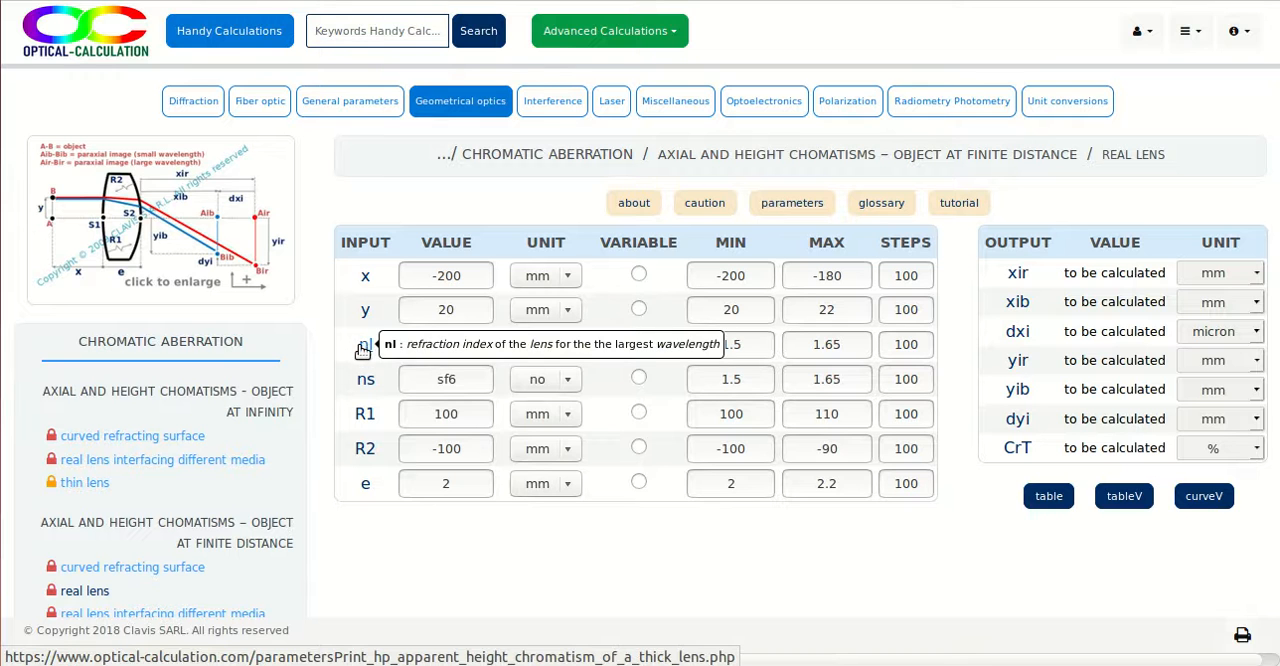
pyautogui.moveTo(364, 384)
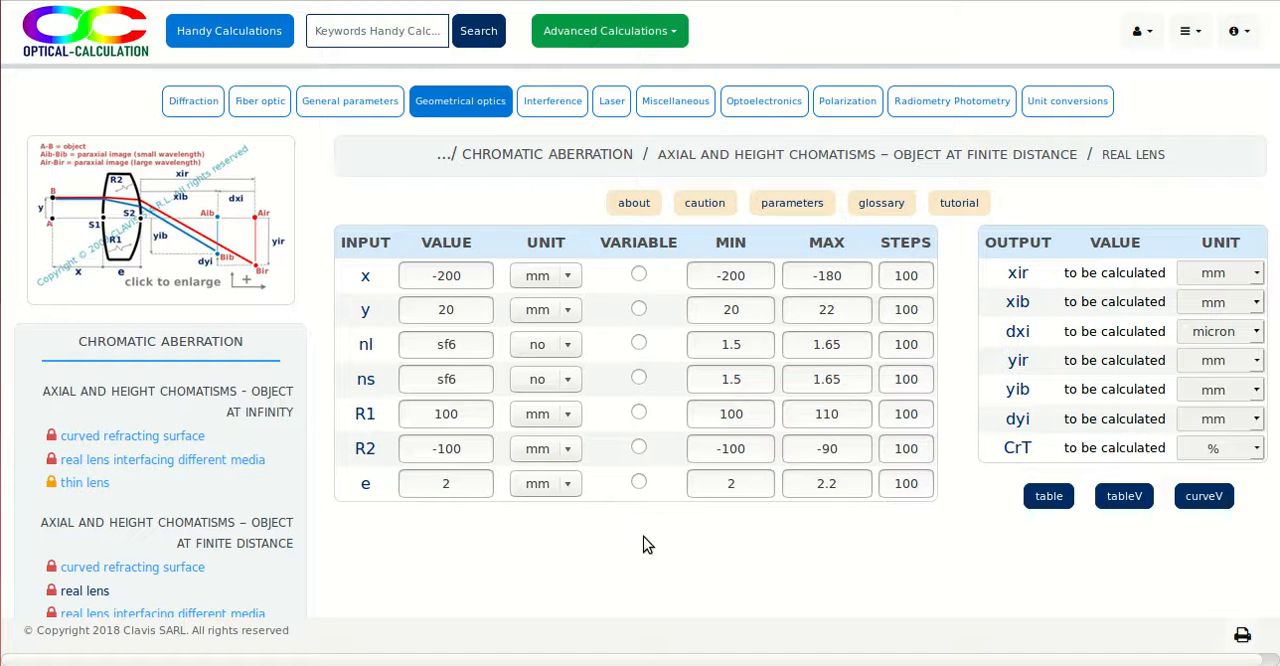
pyautogui.click(1047, 497)
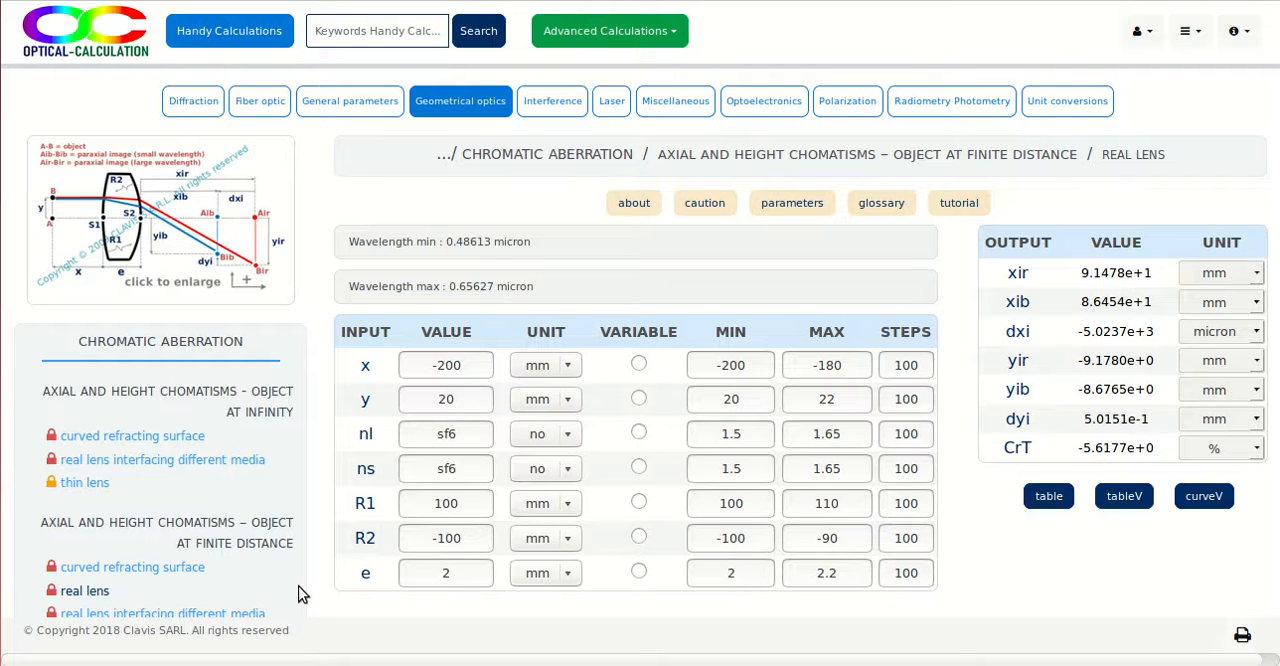
# - In the chromatic aberration calculation for a thin lens with object at finite distance, set vd to n-bk7 and compute the results
pyautogui.scroll(-2, 302, 594)
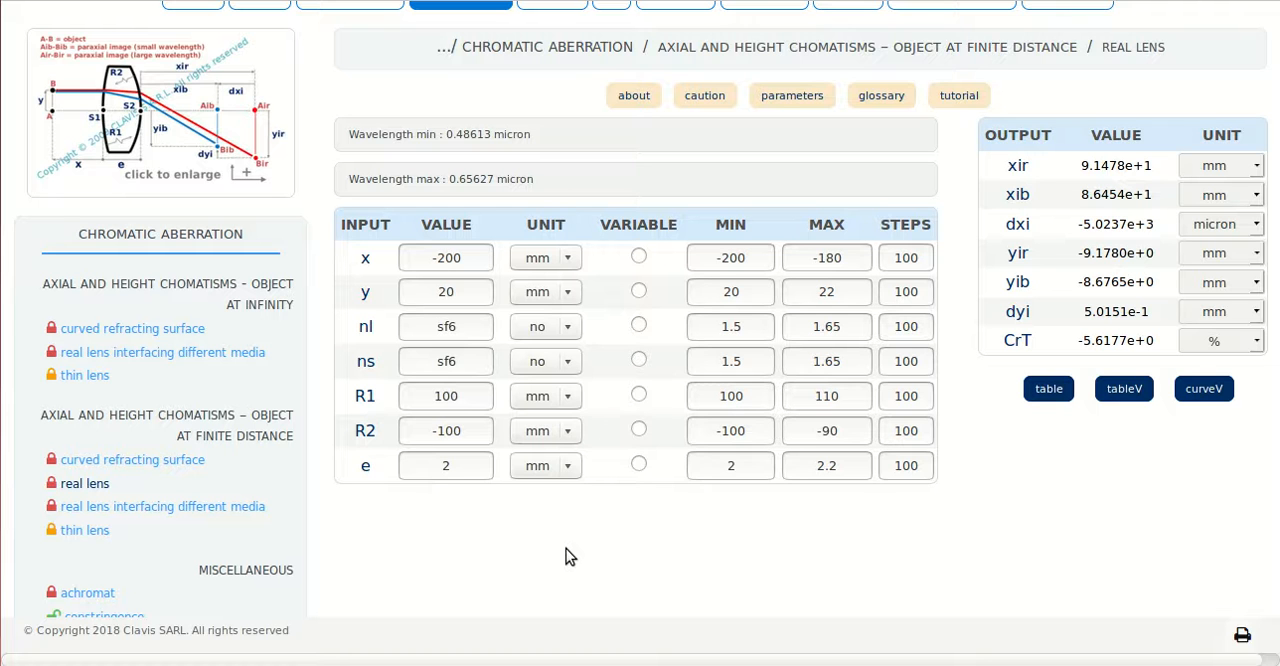
pyautogui.click(78, 530)
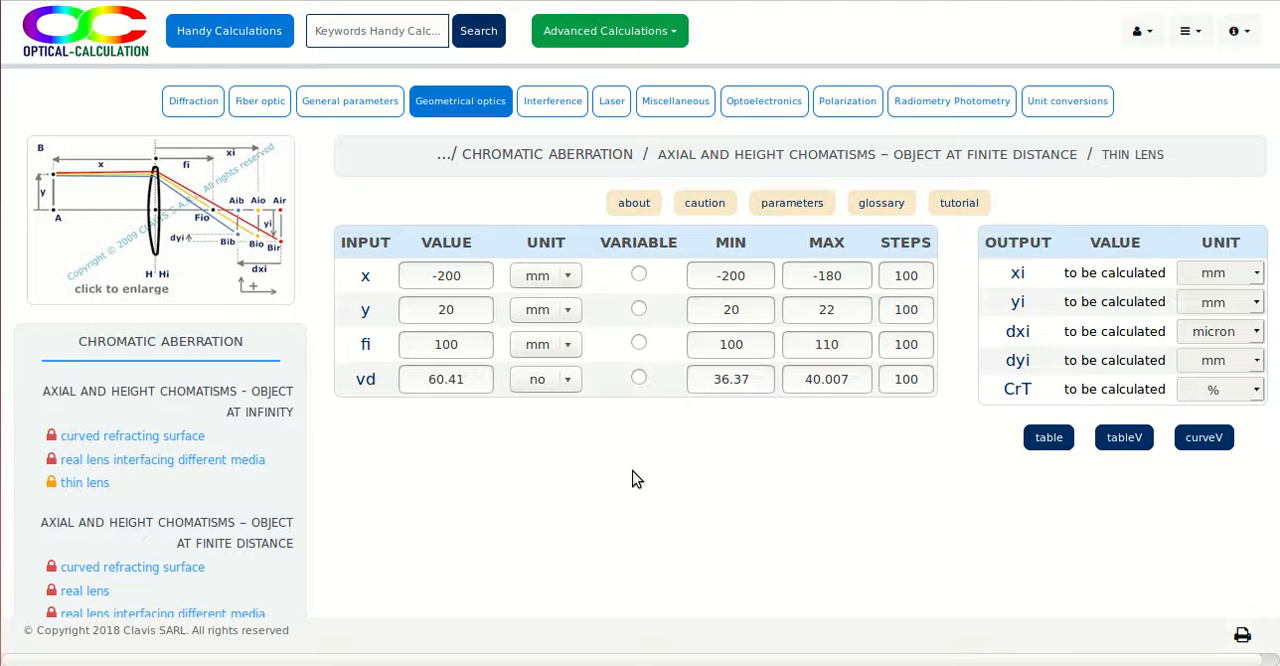
pyautogui.moveTo(480, 378); pyautogui.dragTo(352, 360)
pyautogui.write('n')
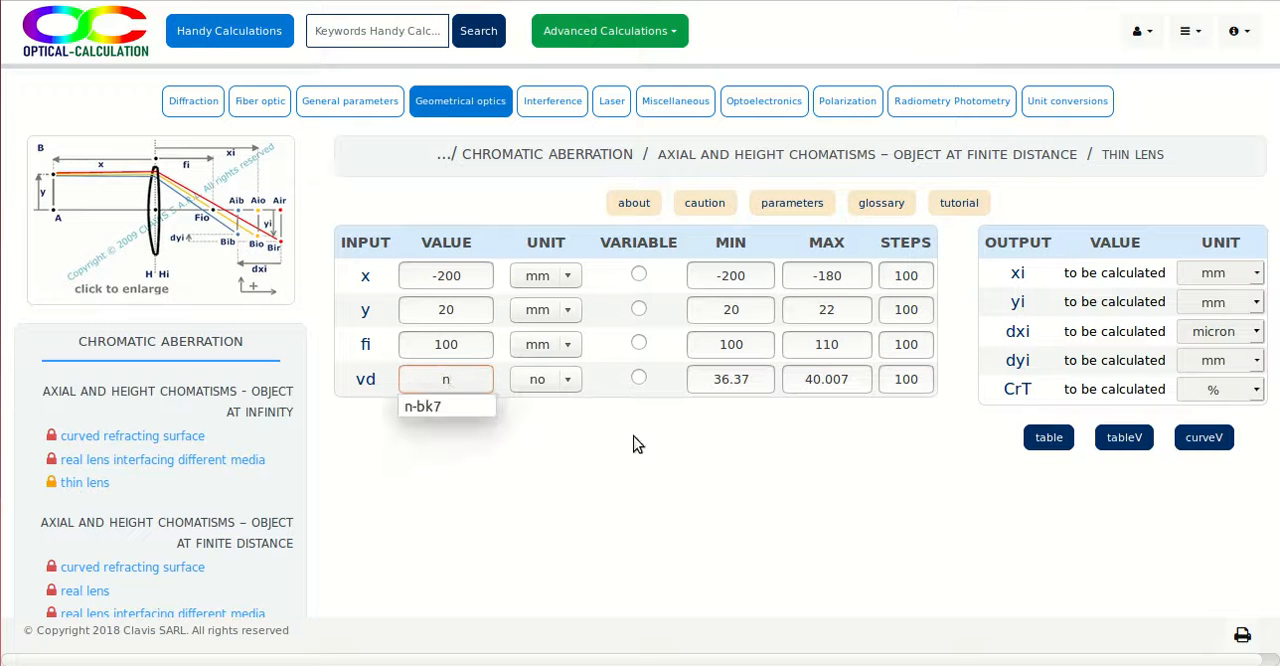
pyautogui.click(464, 406)
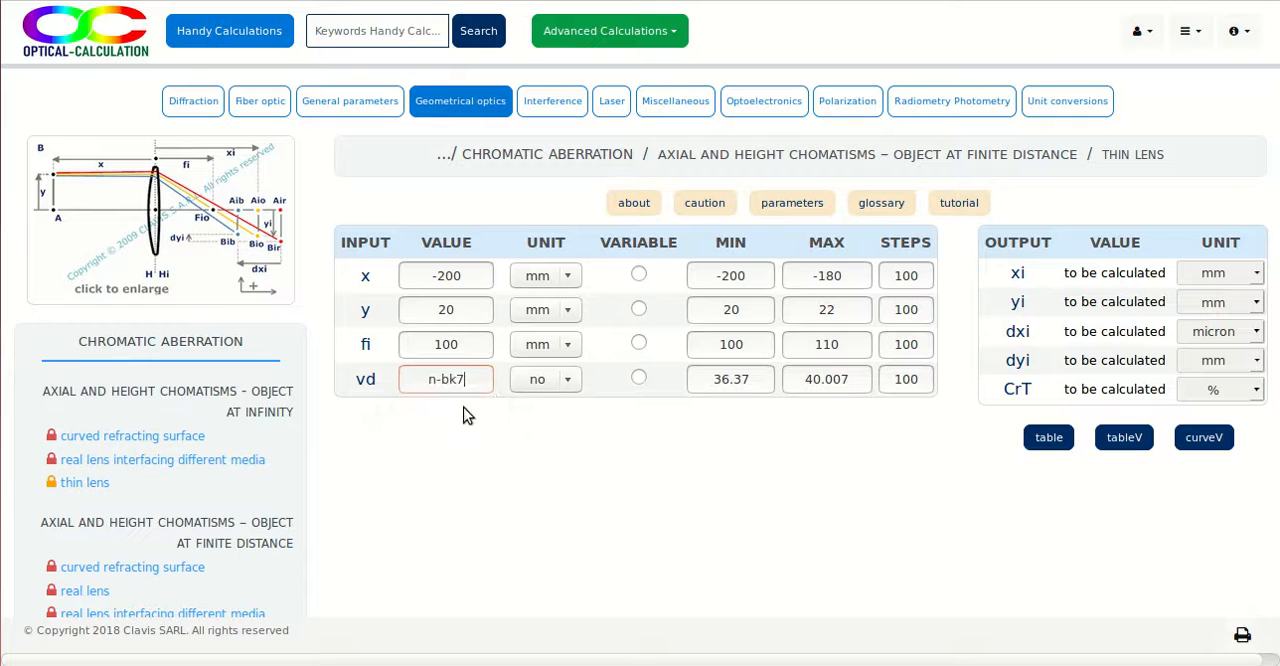
pyautogui.click(1046, 438)
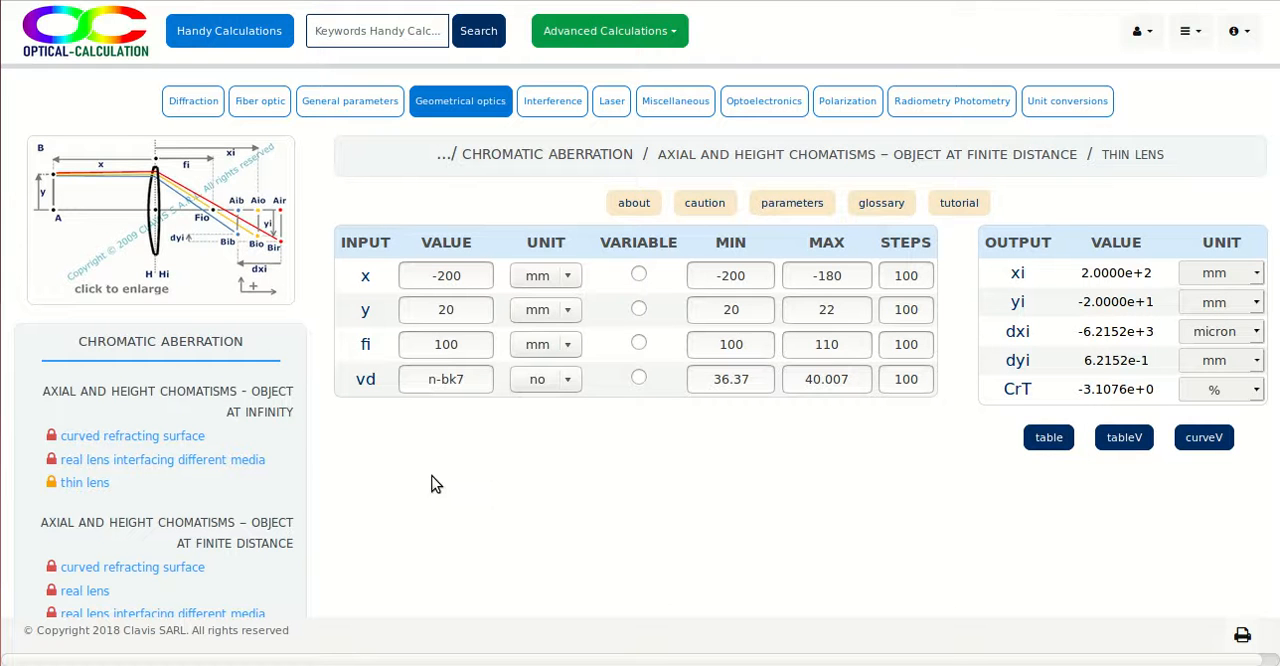
# - Open the optical glass catalogs in the general parameters and view the theoretical, generic and Ohara catalogs
pyautogui.moveTo(350, 93)
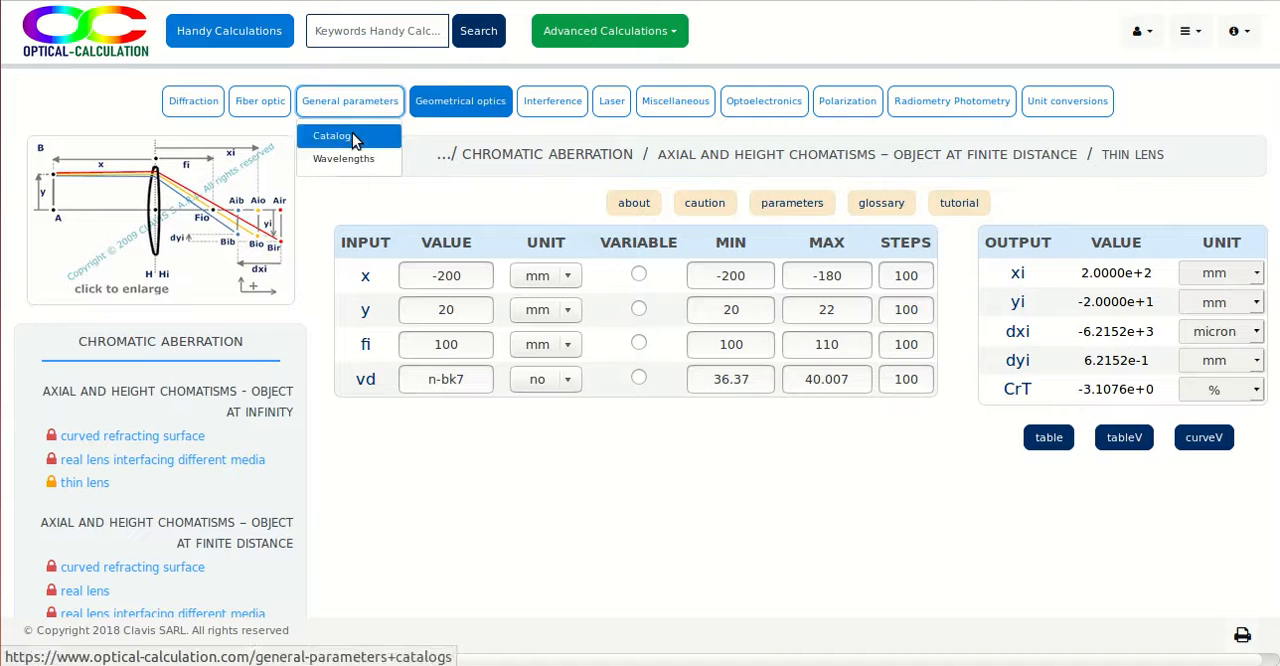
pyautogui.click(345, 137)
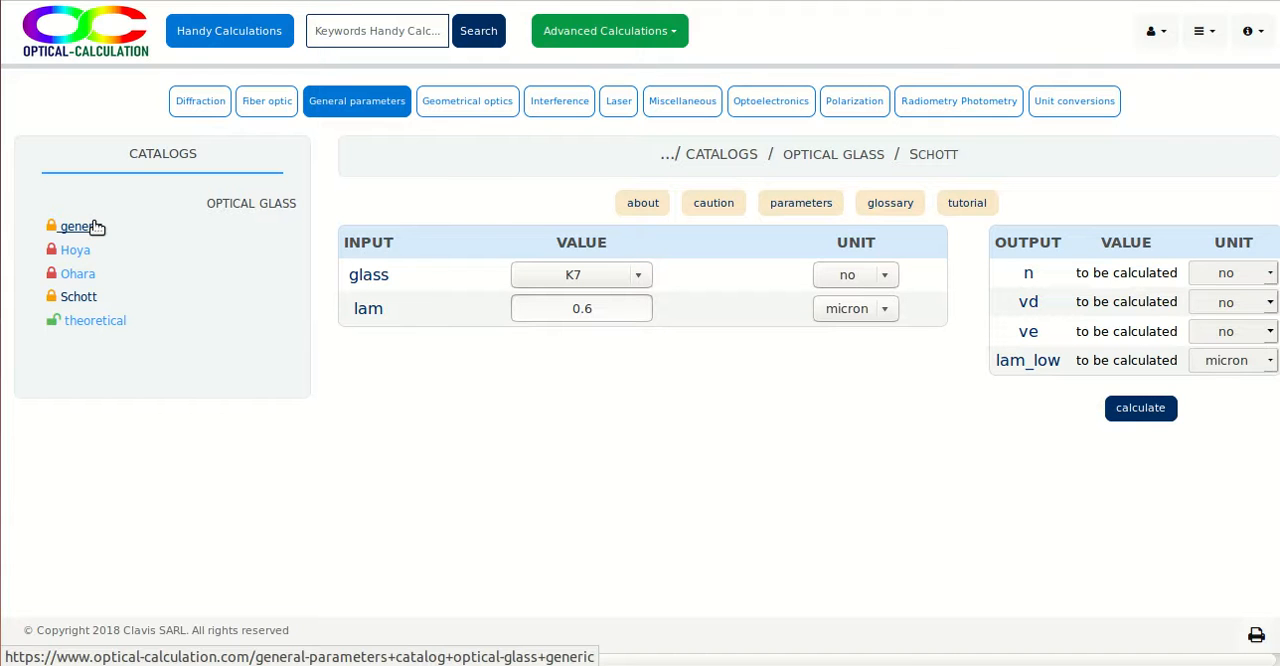
pyautogui.click(120, 320)
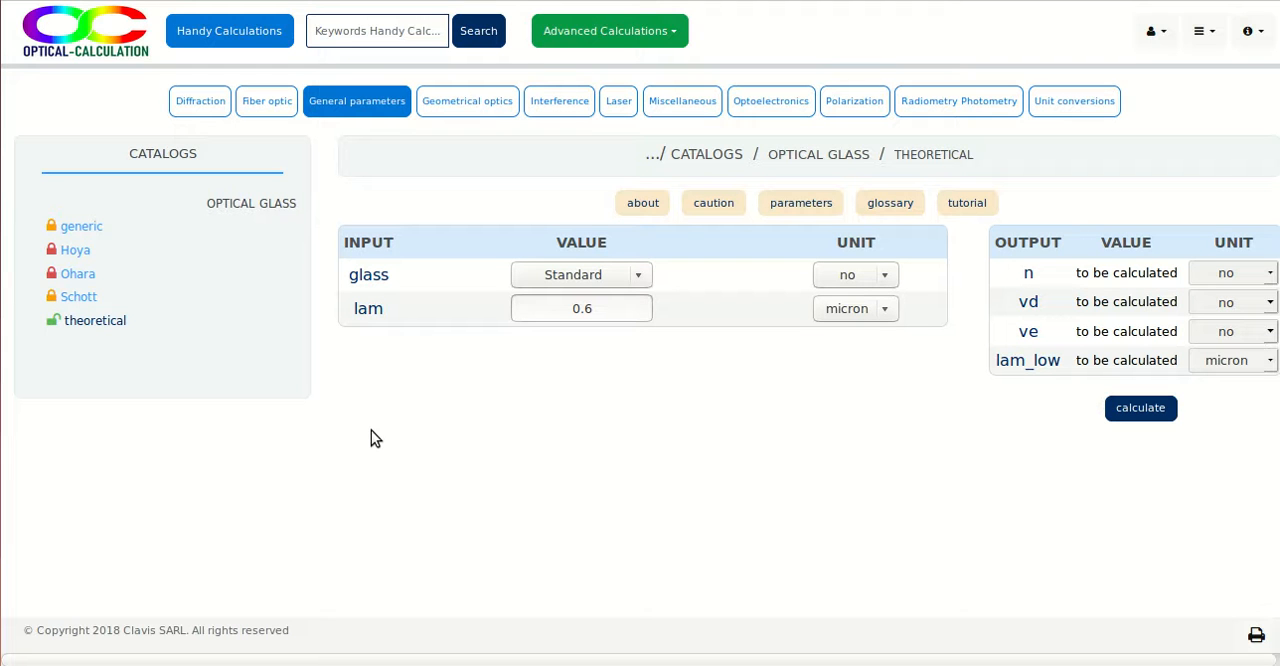
pyautogui.click(81, 228)
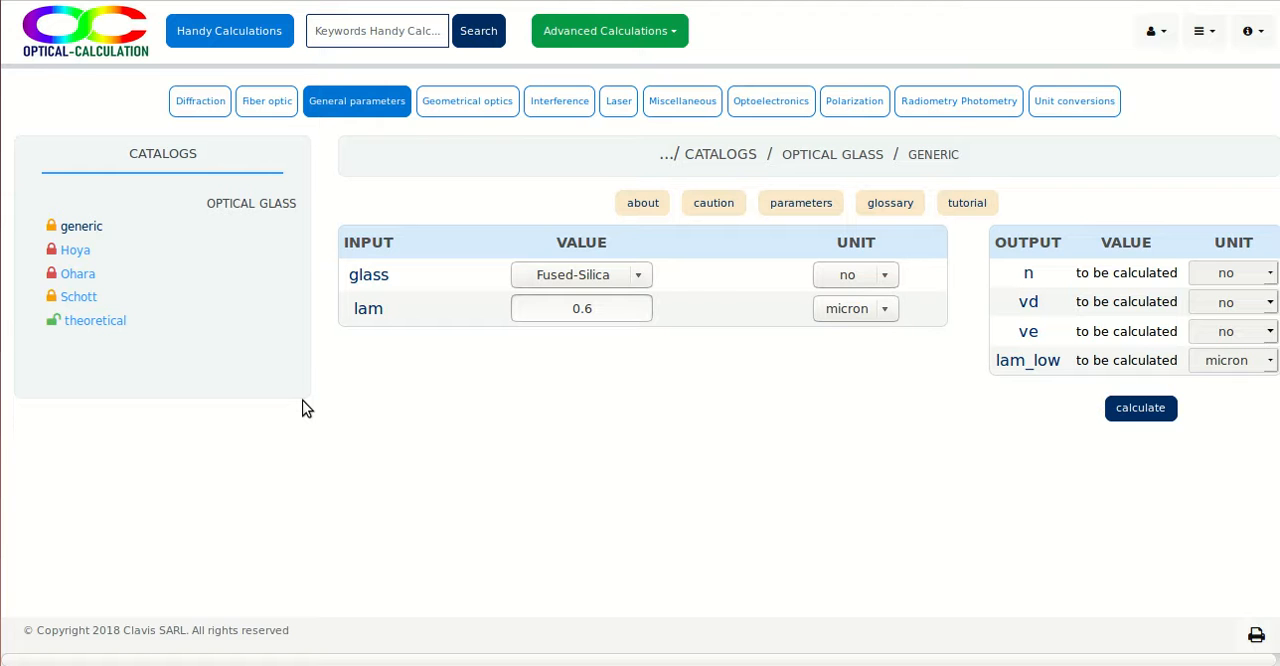
pyautogui.click(75, 280)
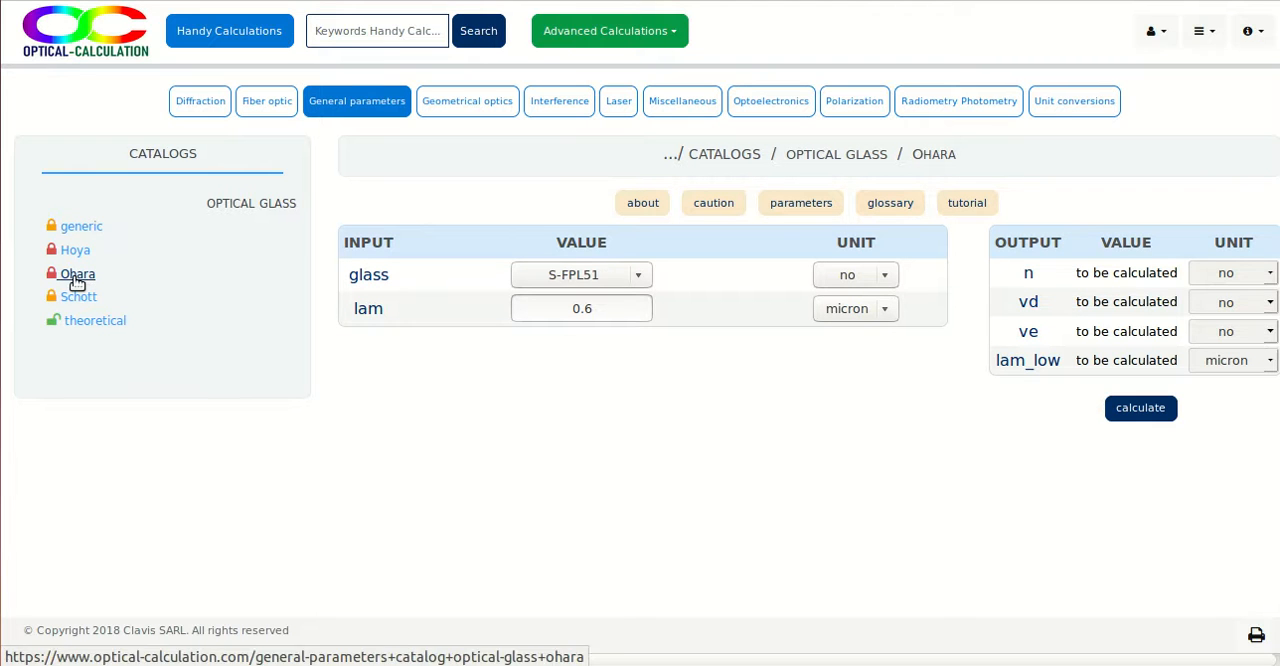